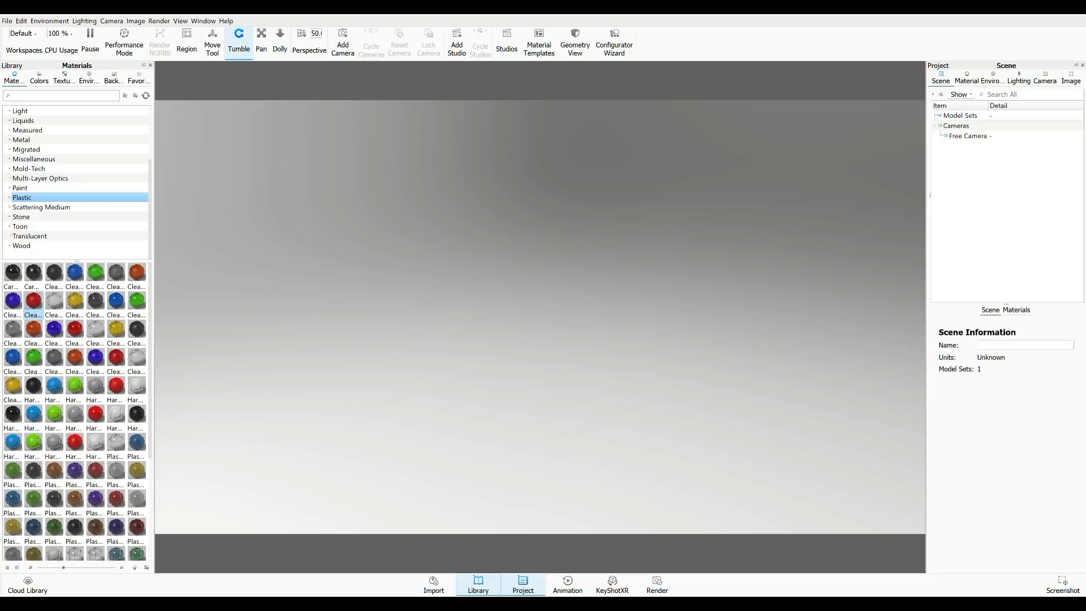
Step: Add a ground plane to the empty scene
click(21, 21)
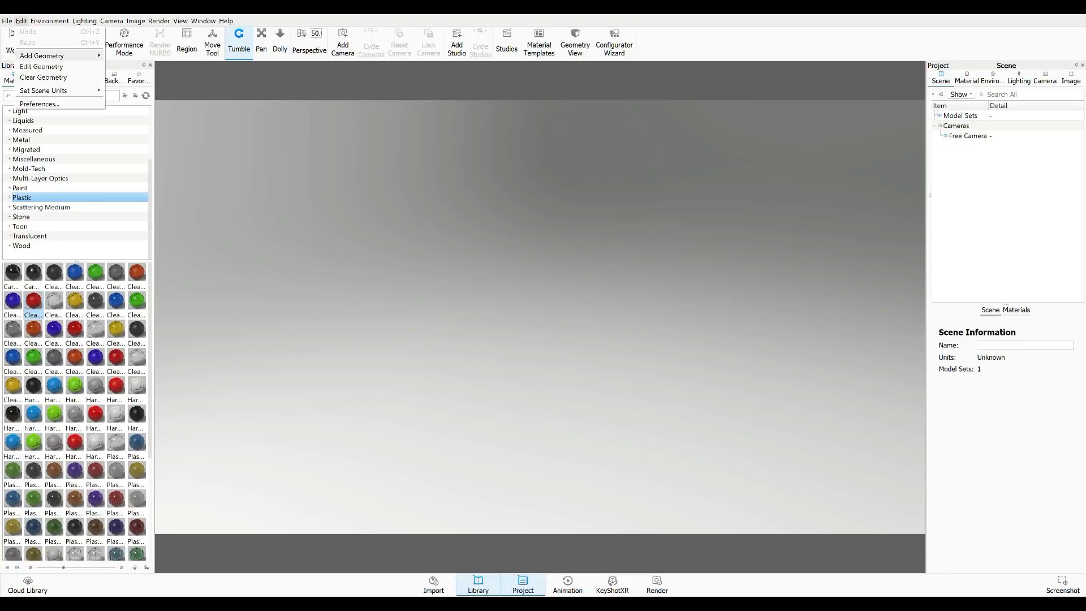
mouse_move(45, 56)
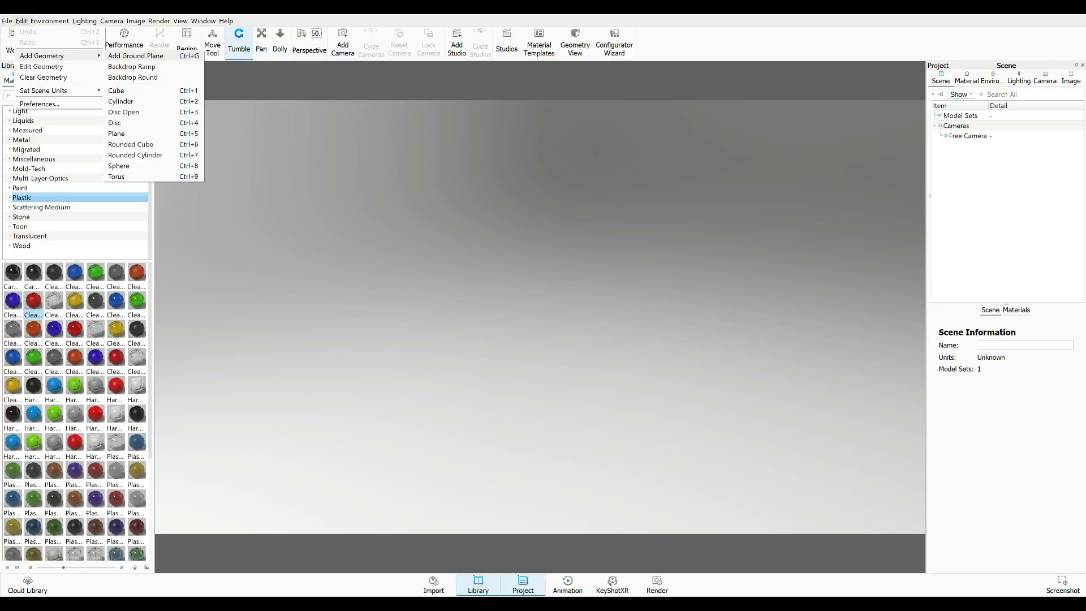
click(135, 55)
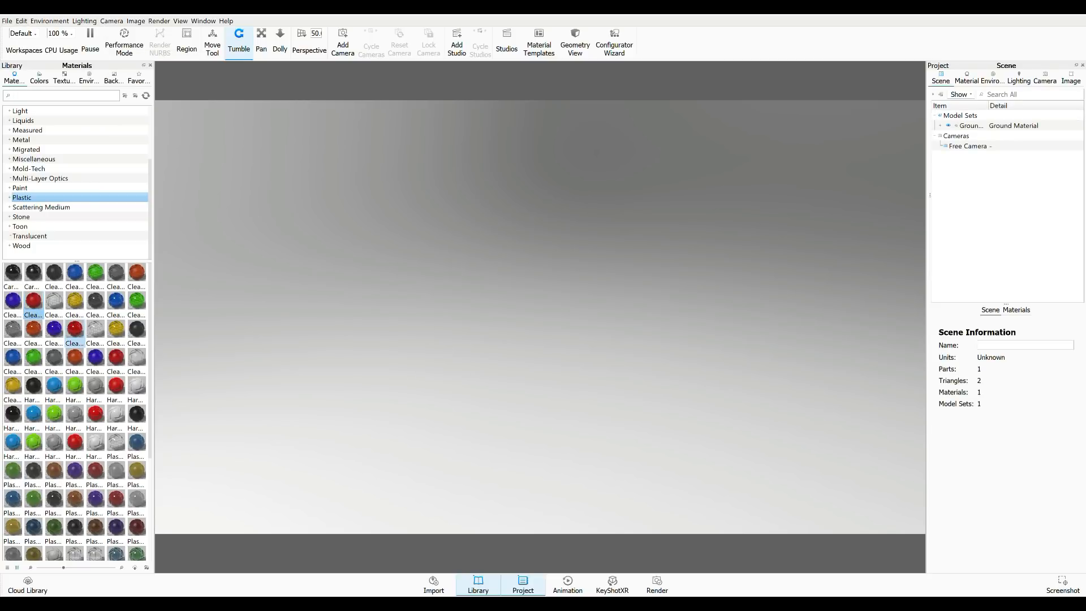
mouse_move(75, 330)
mouse_down()
mouse_move(396, 361)
mouse_move(74, 329)
mouse_up()
Step: Add a cube primitive to the scene
click(22, 21)
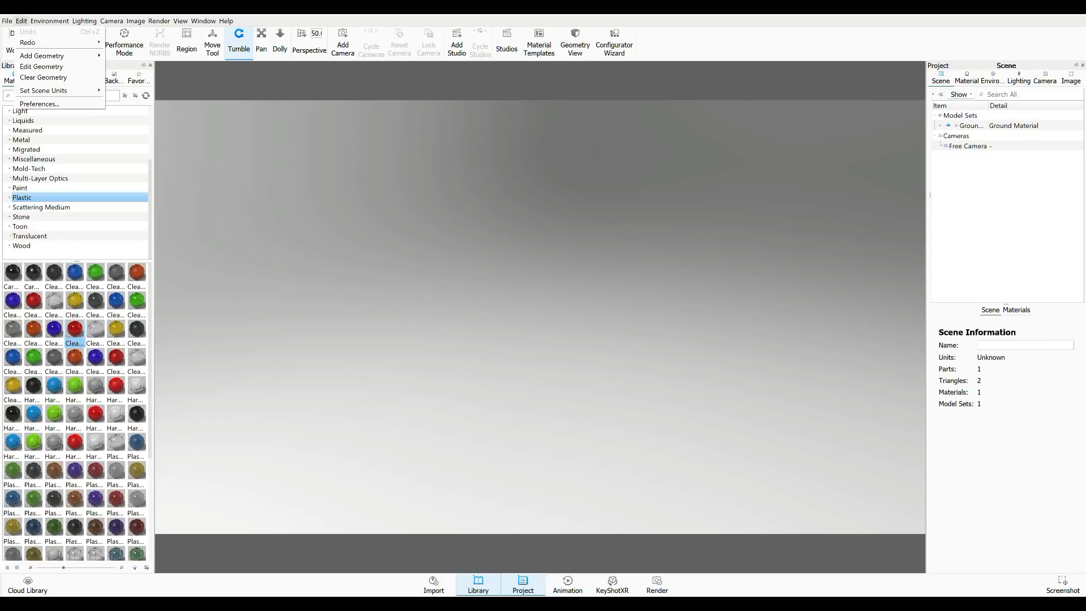
mouse_move(42, 56)
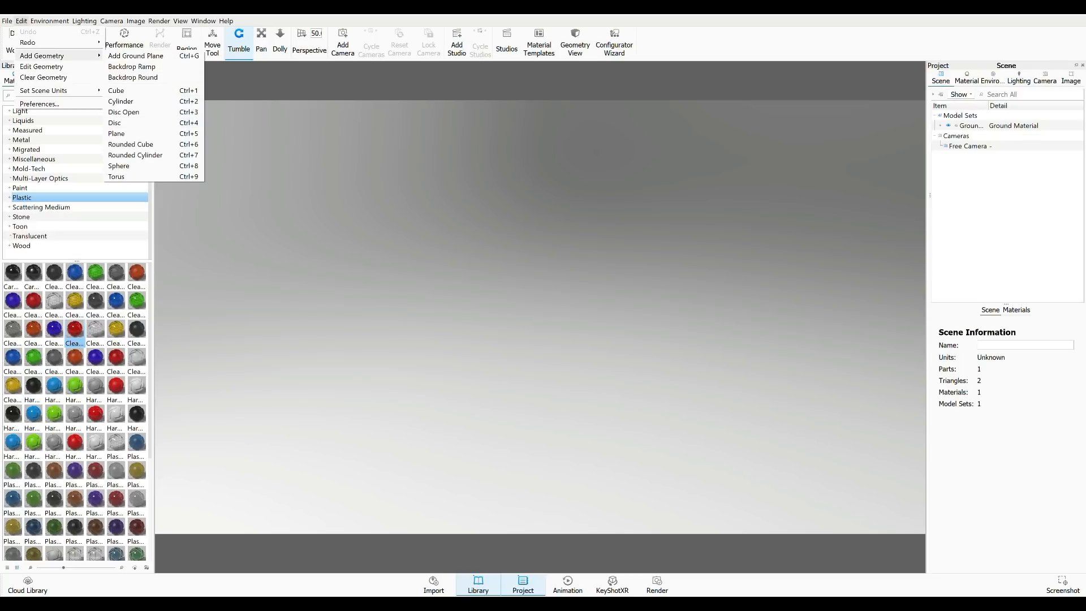
click(130, 90)
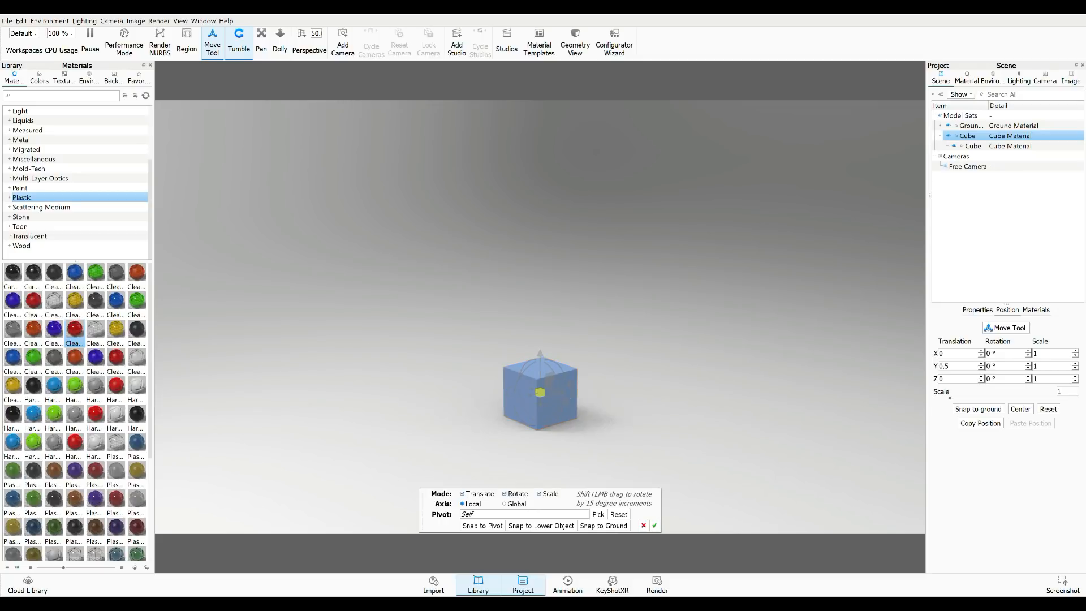
Step: Scale the cube uniformly to about 4.15 and raise it to about 2.09 in Y so it rests on the ground
drag(540, 392, 622, 389)
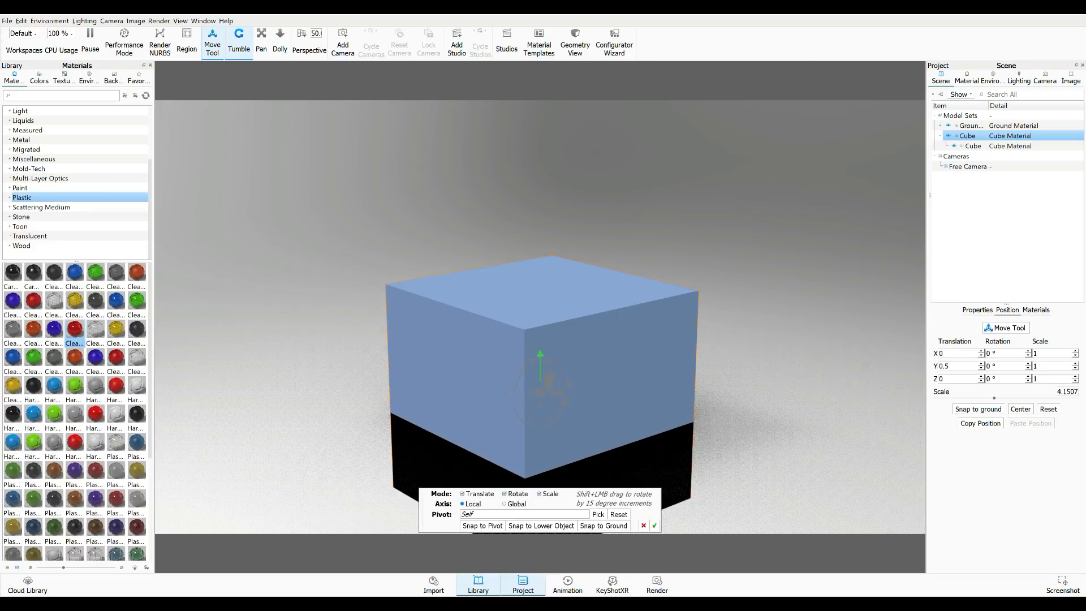
drag(540, 362, 539, 280)
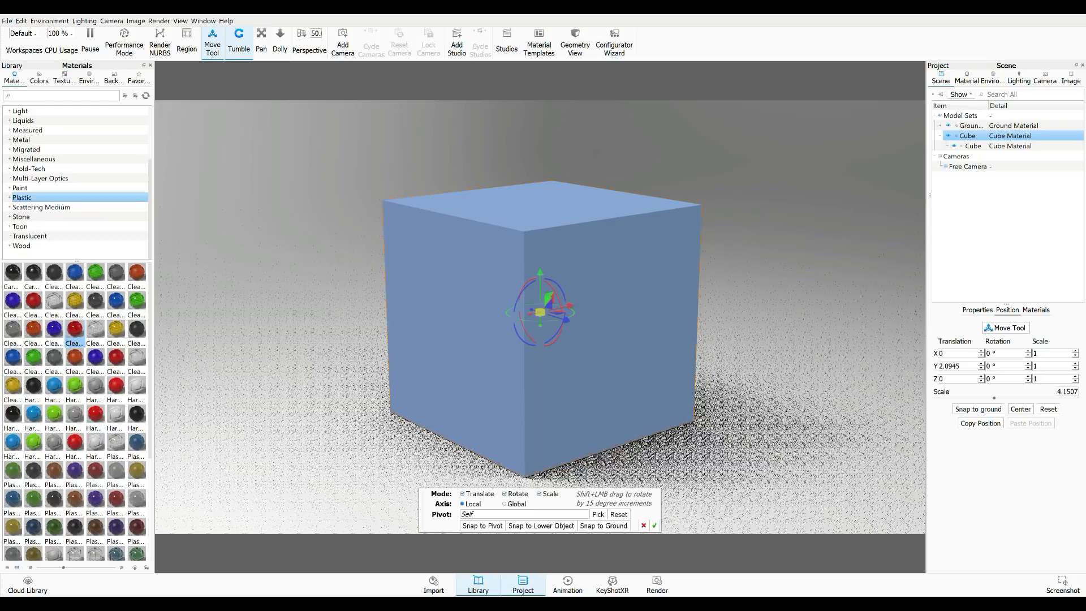
key(Return)
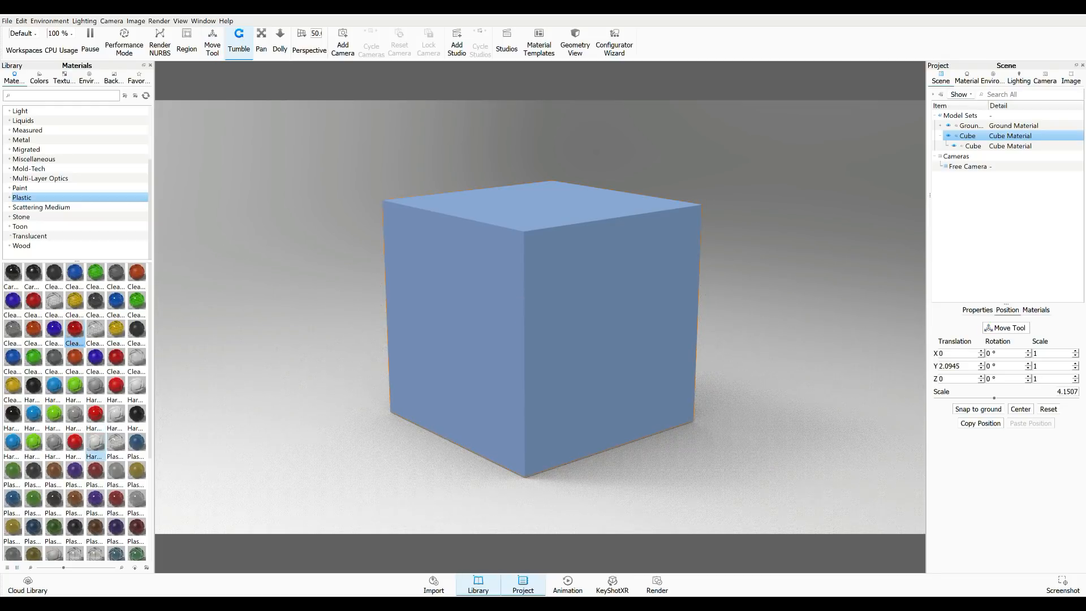
Step: Change the cube's material type to Scattering Medium
mouse_move(95, 447)
double_click(531, 316)
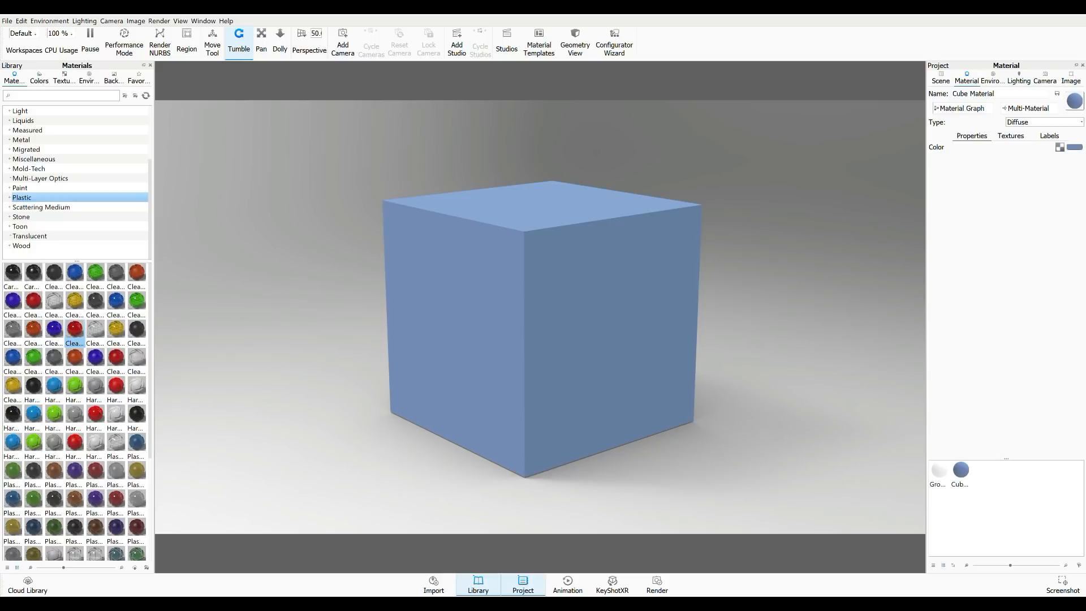
click(1043, 122)
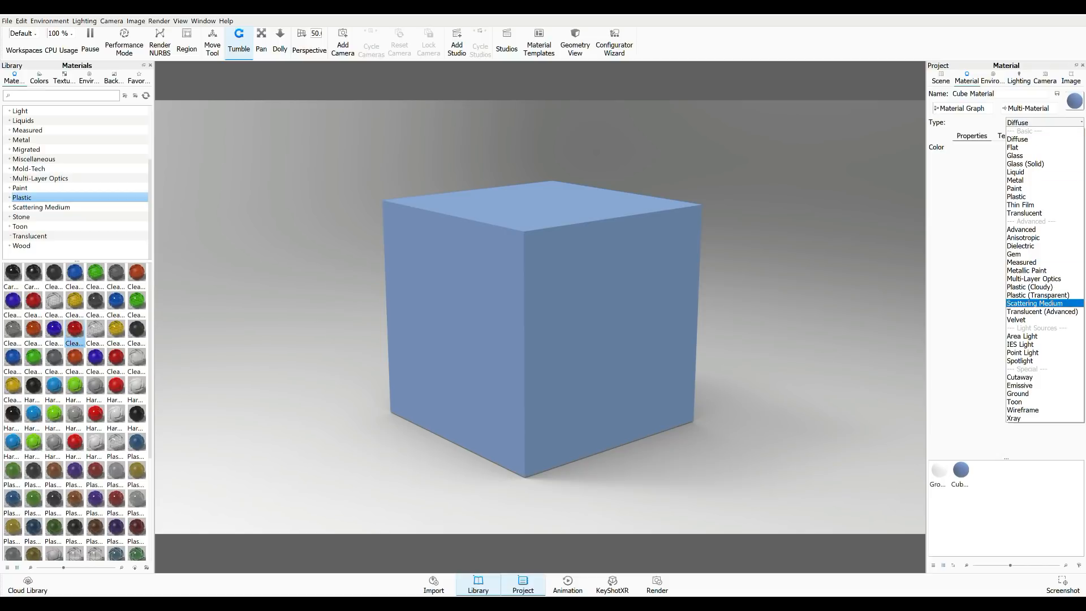
click(1034, 303)
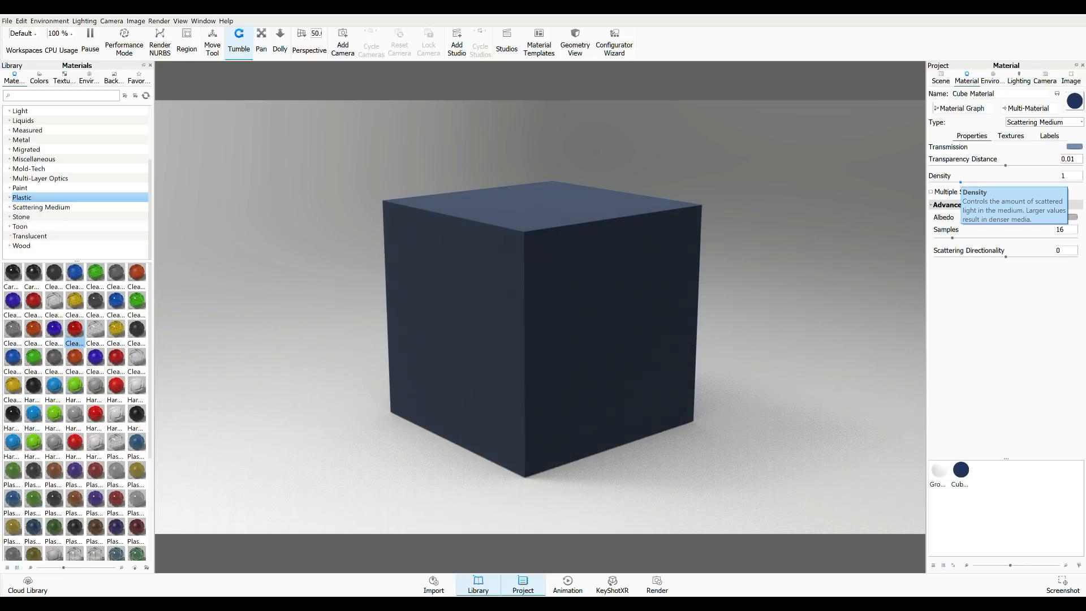
Step: Set the scattering medium's density to 0.01 and its transparency distance to 0.016
drag(960, 182, 931, 182)
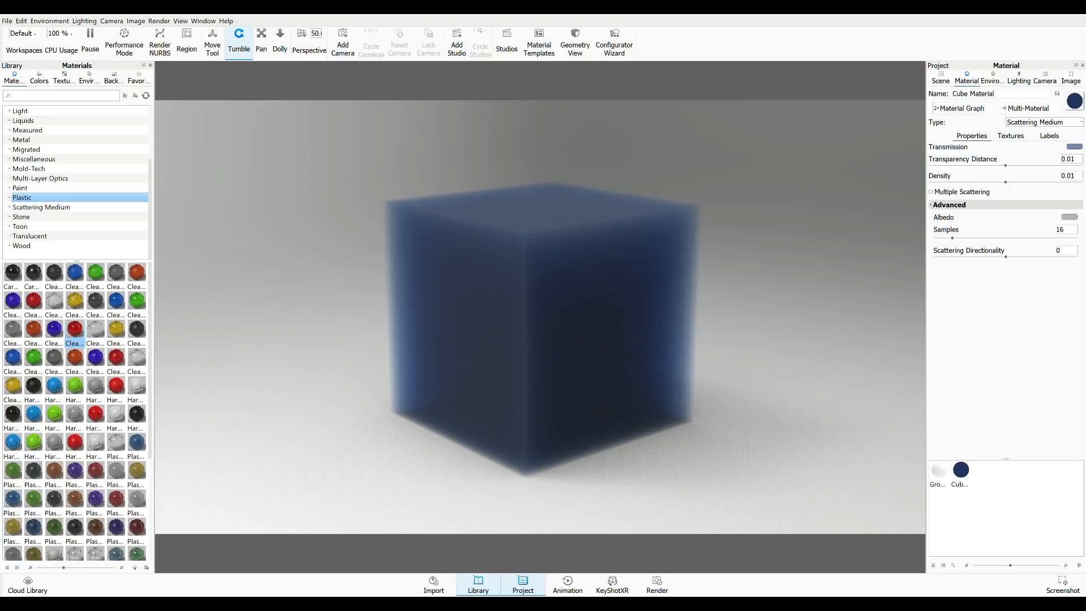
drag(1005, 165, 1050, 166)
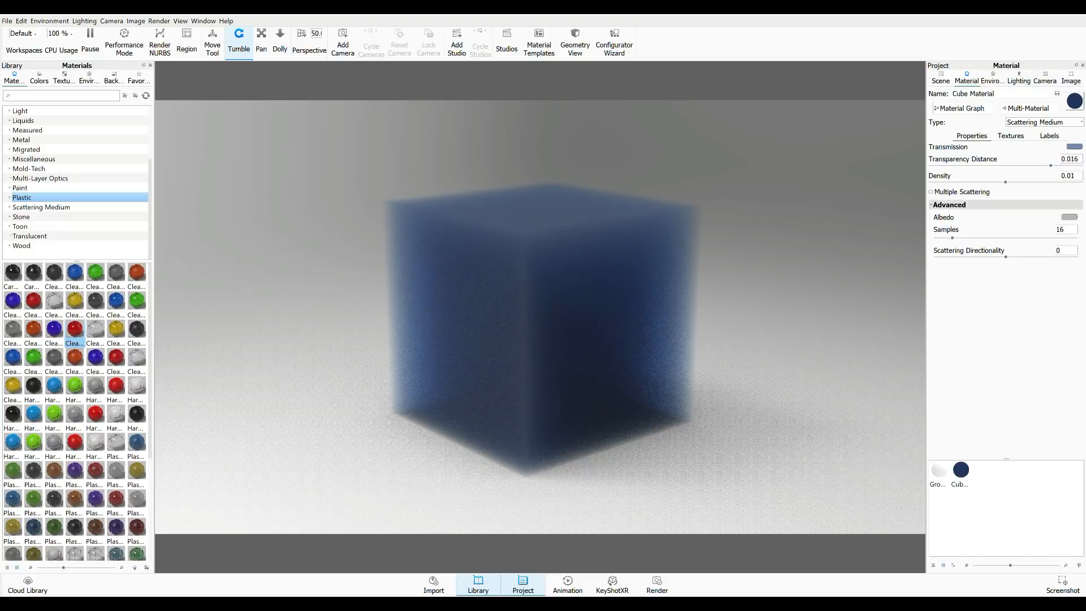
Step: Change the scattering medium's transmission colour to light grey #E3E3E3
click(1074, 147)
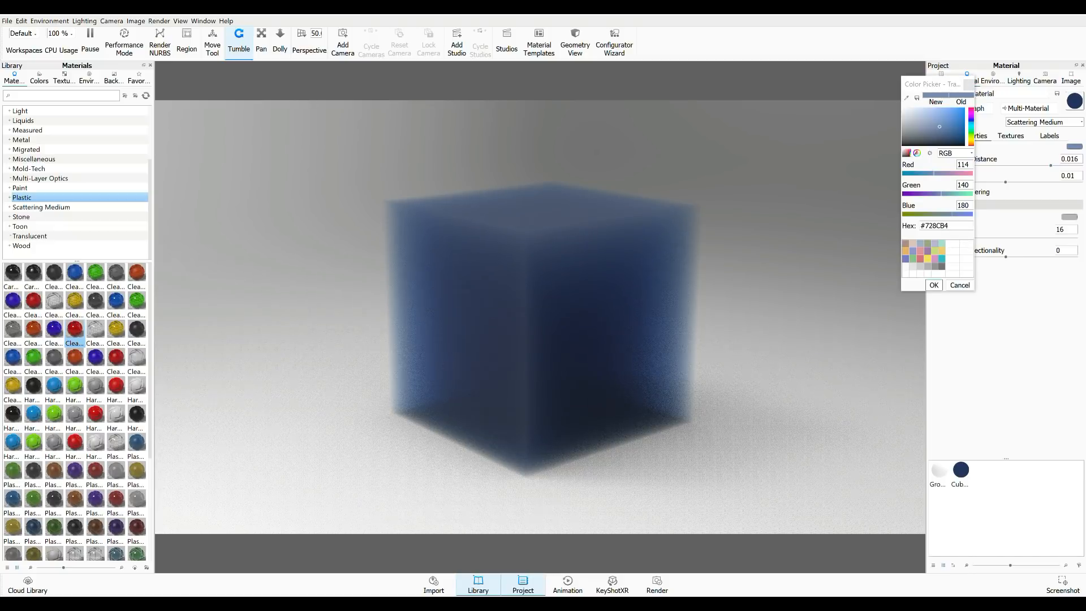
drag(914, 122, 902, 115)
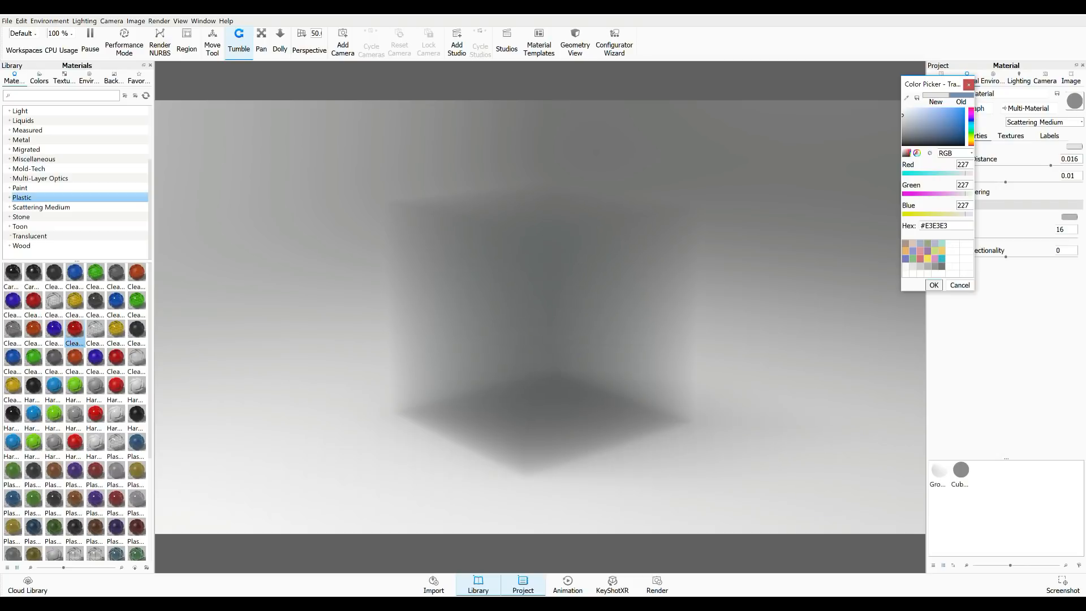
key(Return)
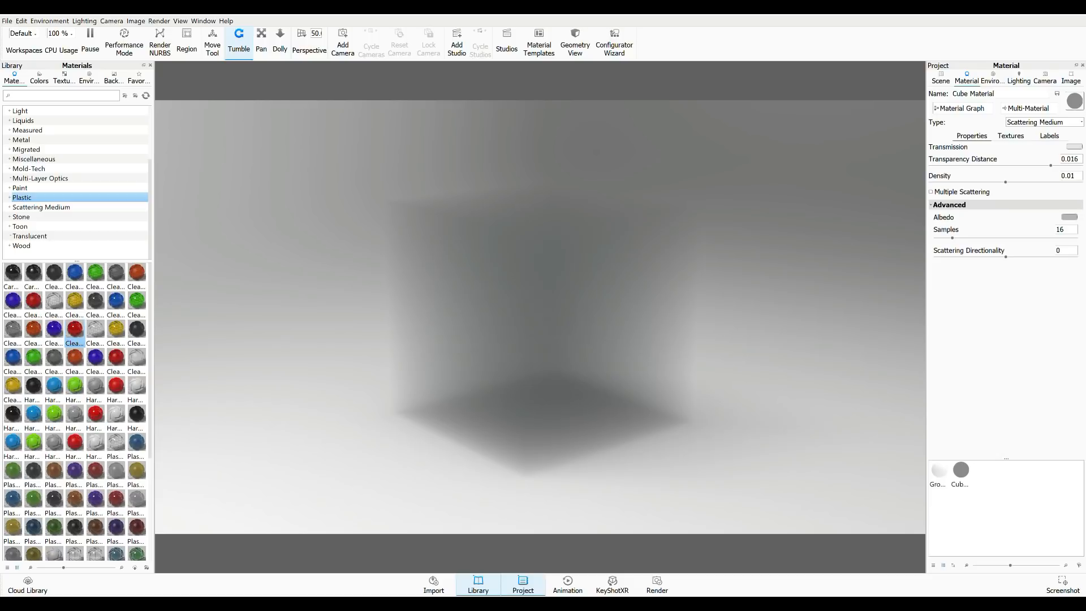
Step: Assign a Noise (Texture) as the cube material's density texture
click(1011, 136)
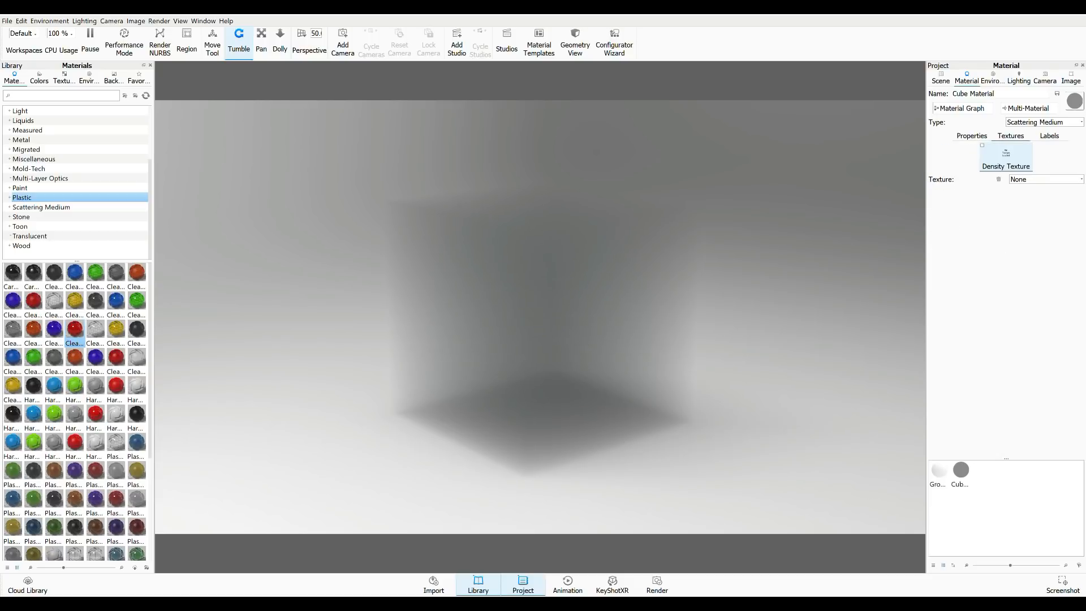
click(1045, 179)
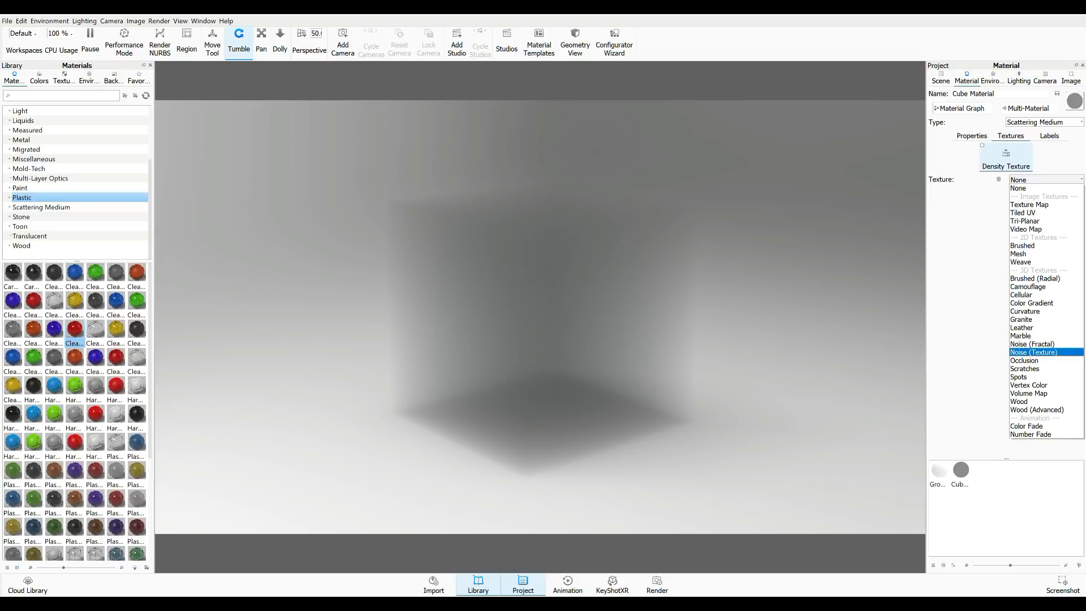
key(Return)
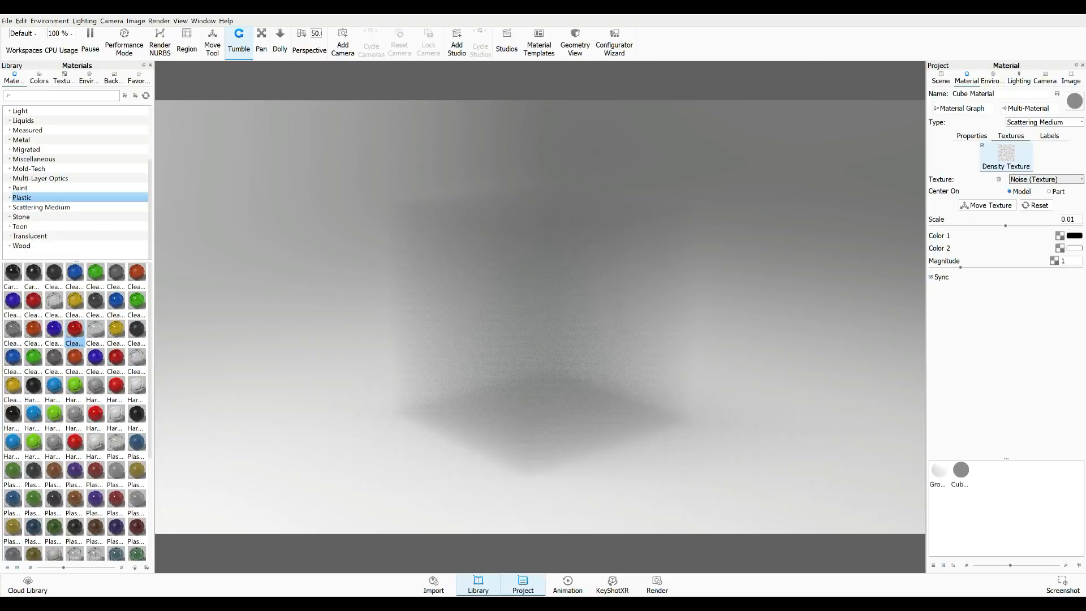
Step: Set the density noise texture's magnitude to 4.005 and its scale to 0.0011
double_click(1063, 260)
text(4.005)
key(Return)
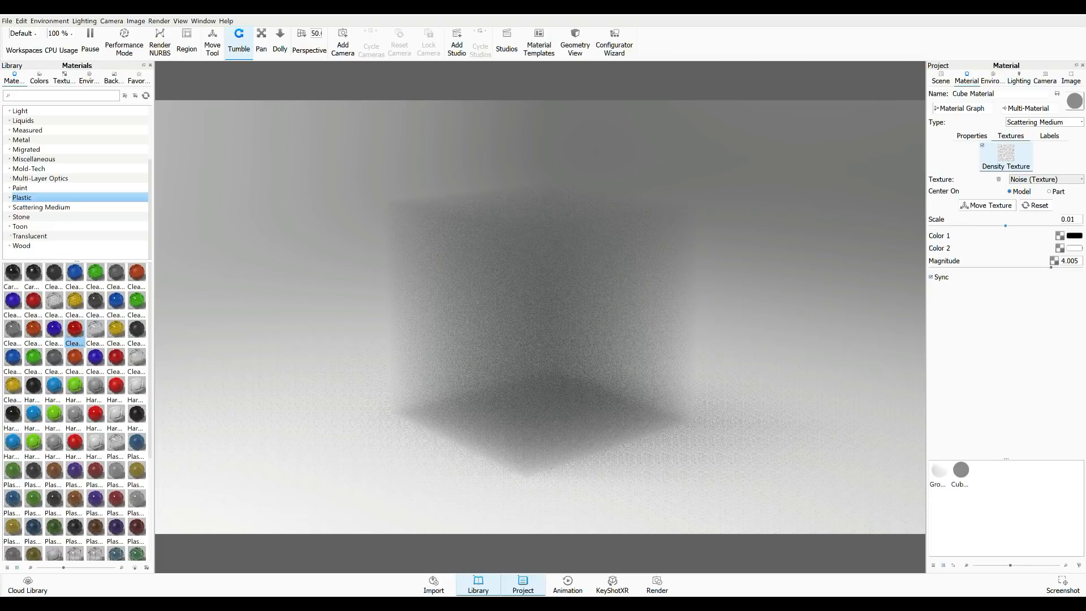
drag(1005, 226, 1044, 226)
drag(1044, 225, 938, 226)
click(972, 135)
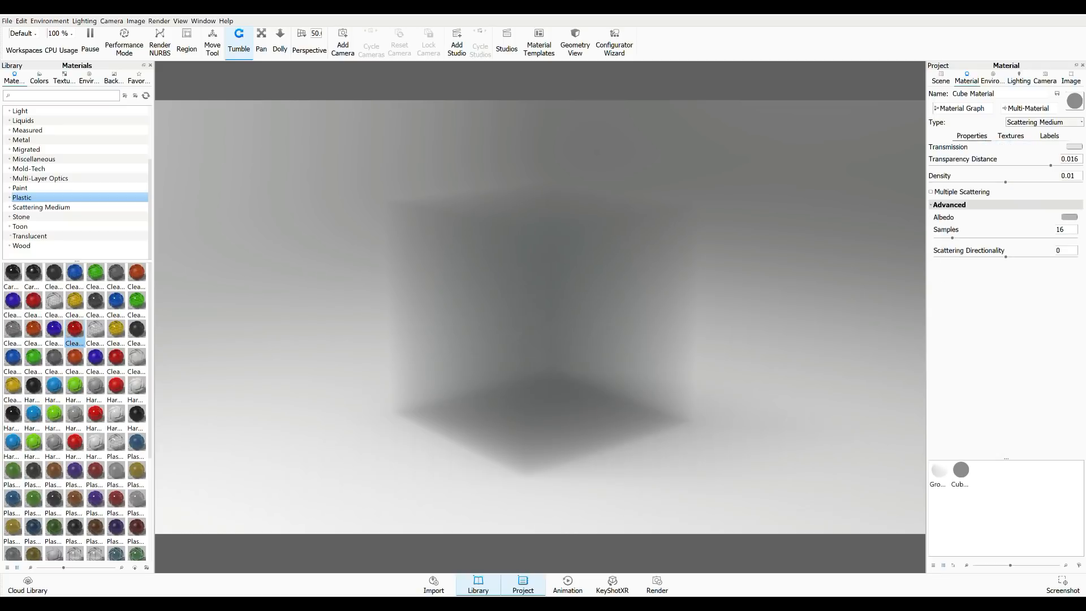
Step: Replace the density texture with a Volume Map and load the file bunny_cloud.vdb from the Desktop
click(1010, 136)
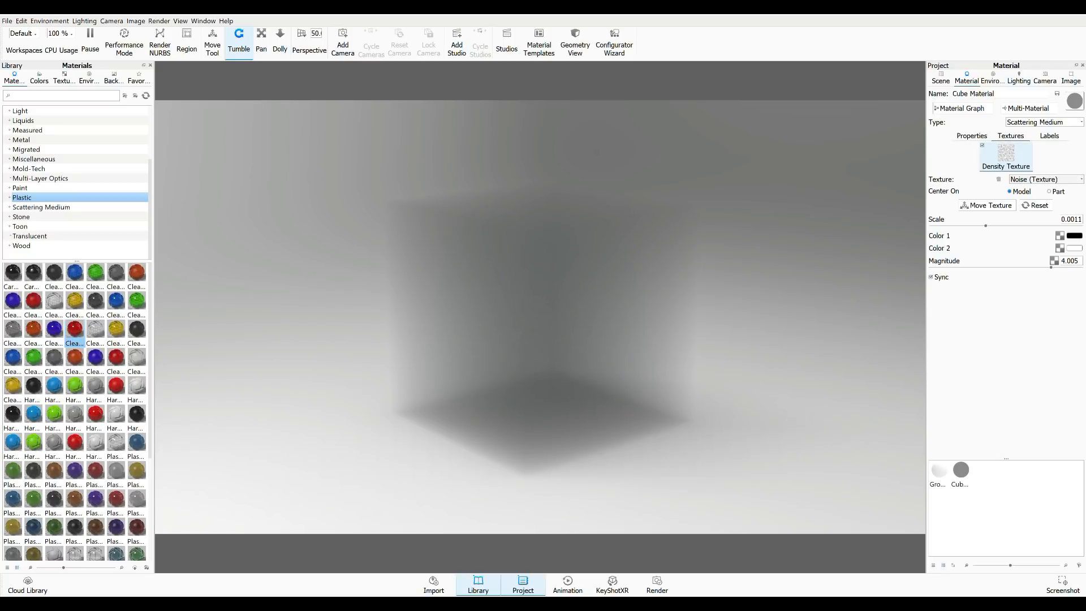
click(1046, 179)
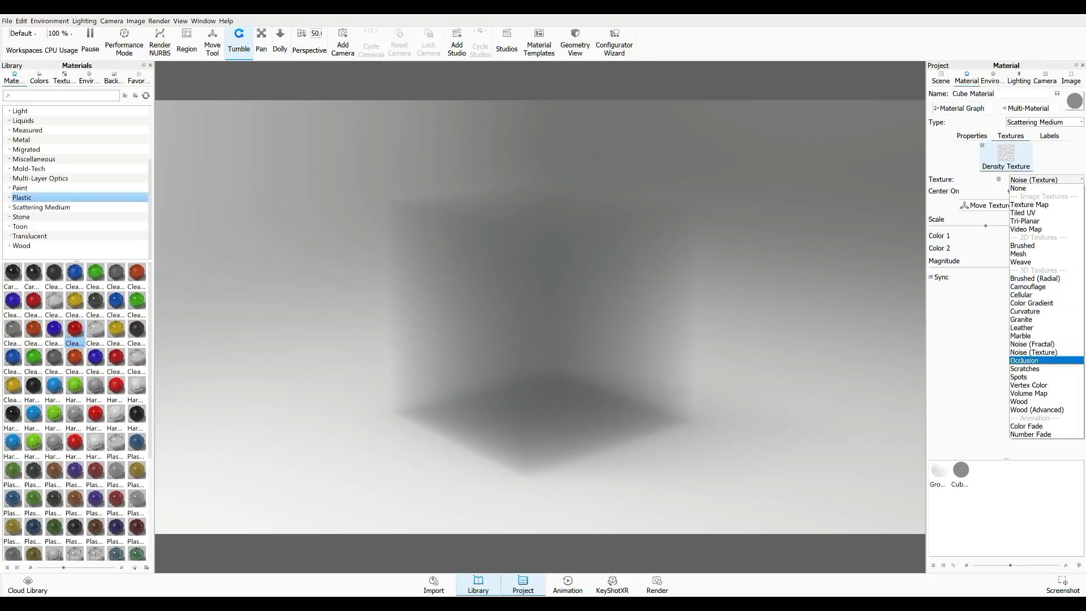
click(1029, 393)
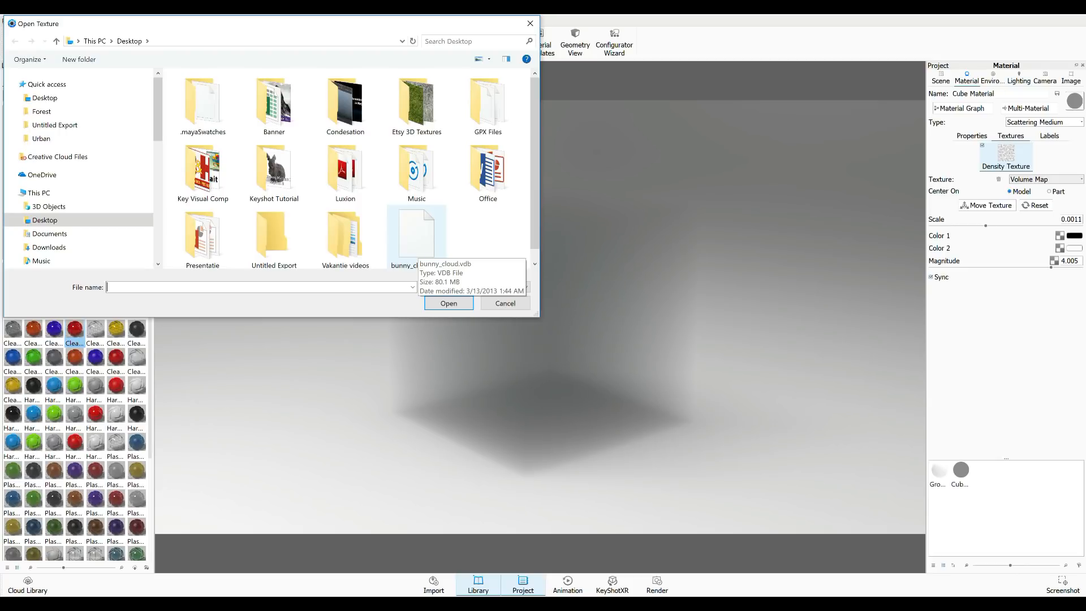
click(416, 234)
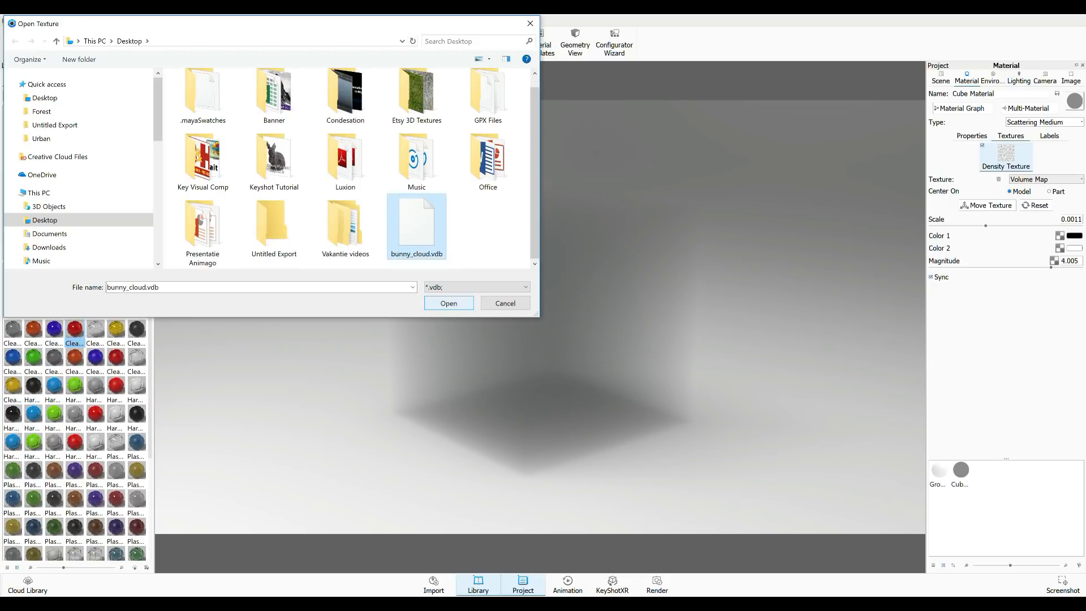
double_click(416, 235)
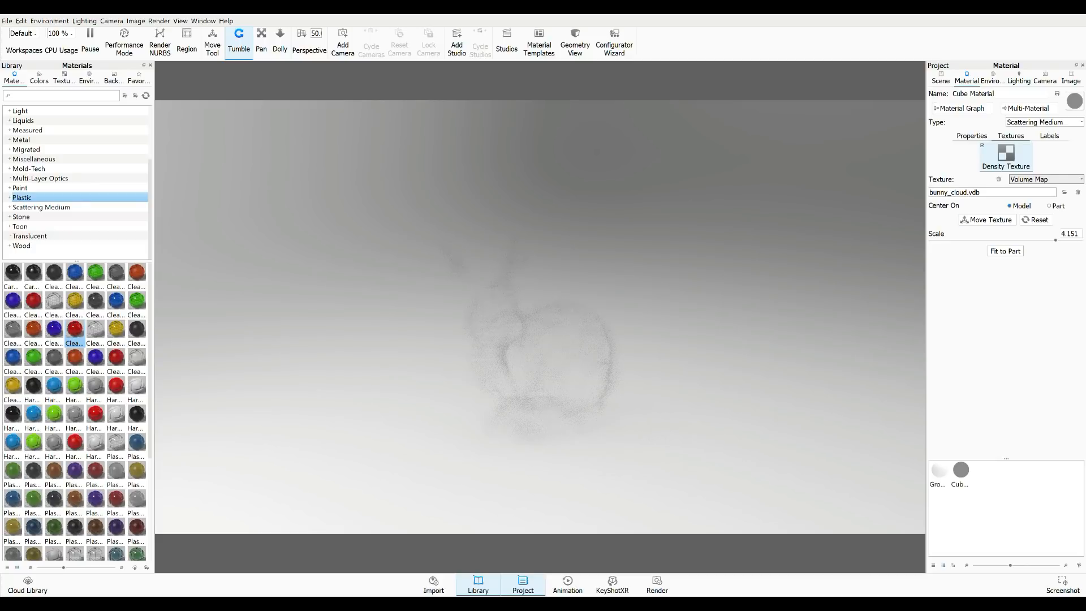
Step: Set the scattering medium's density to 0.0188 and its transparency distance to 0.0042
click(972, 136)
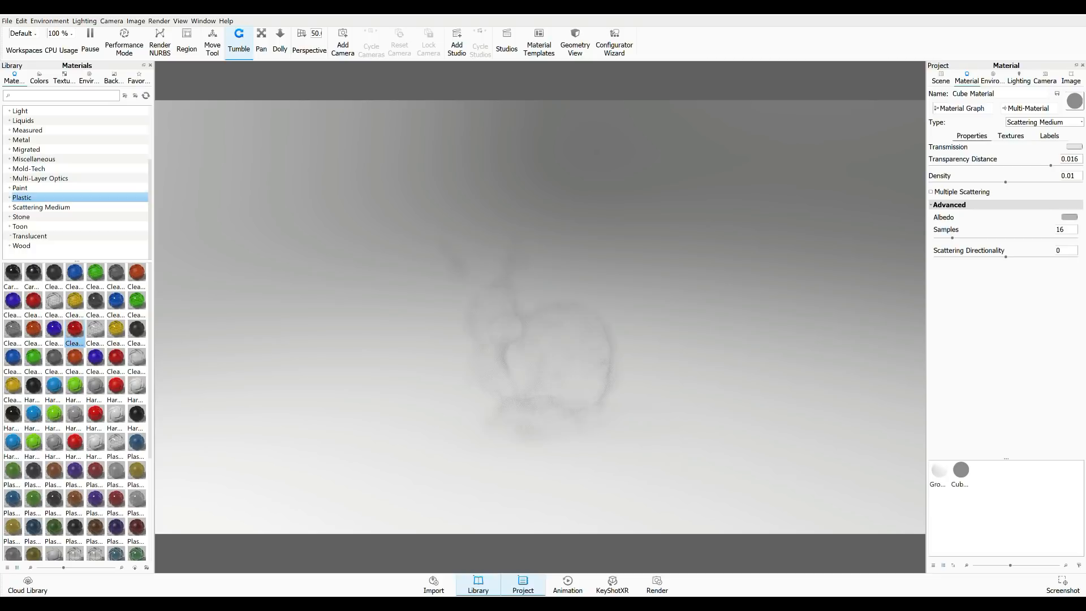
drag(1037, 182, 1004, 166)
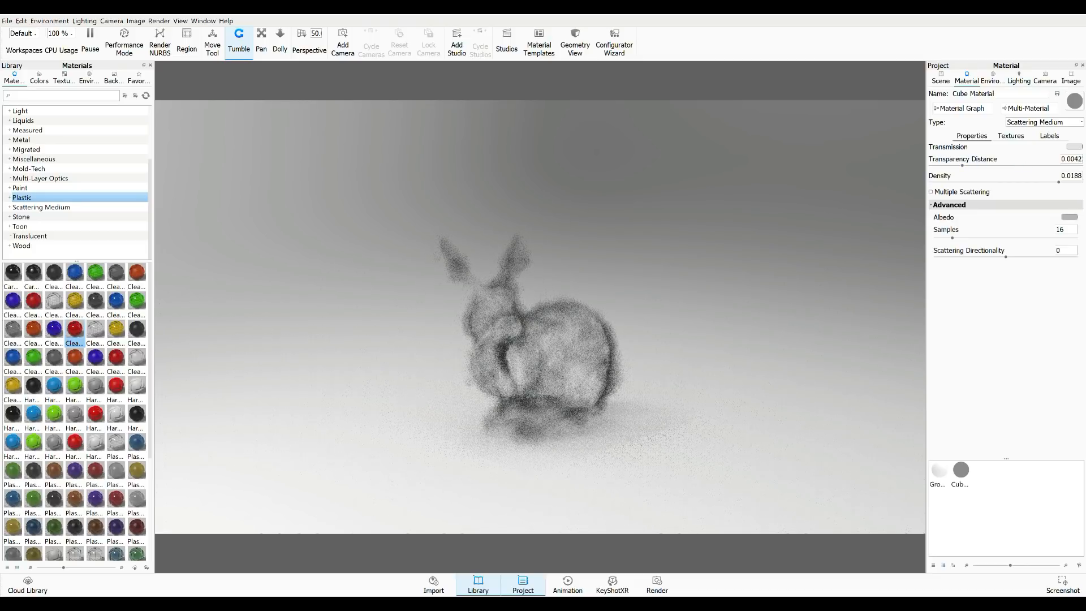
Step: Set the scattering medium's transmission colour to #575E69 and its albedo colour to #706767
click(1073, 146)
drag(902, 115, 921, 140)
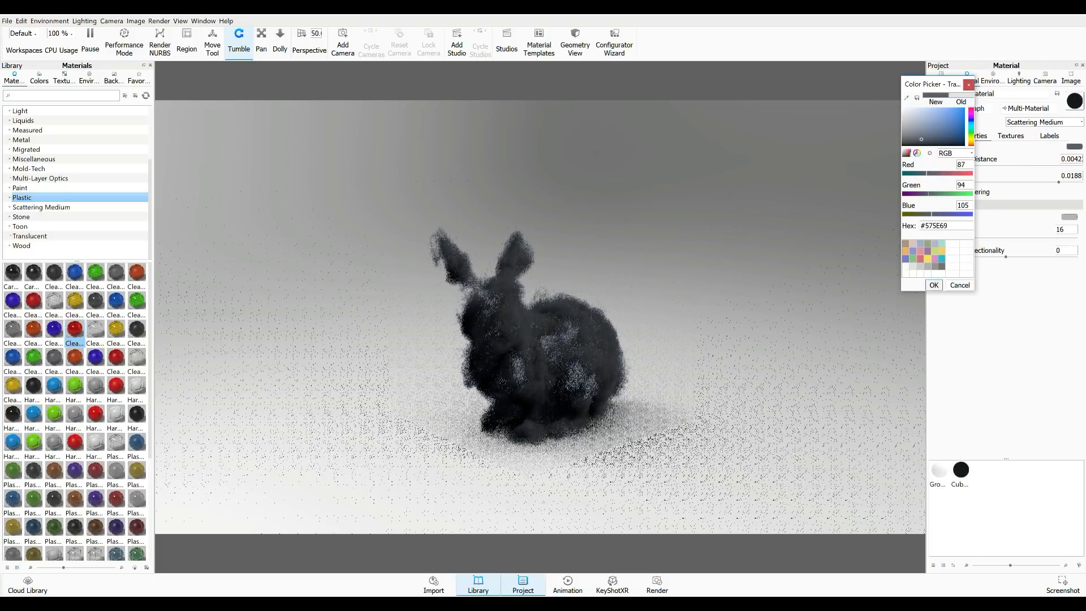
click(933, 285)
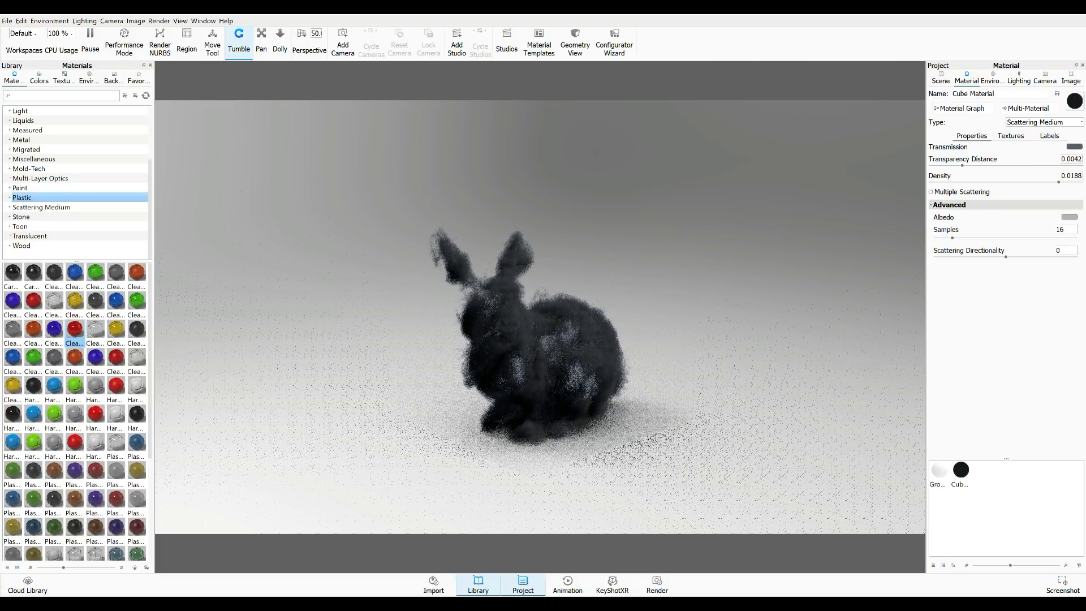
click(1069, 216)
drag(887, 140, 897, 153)
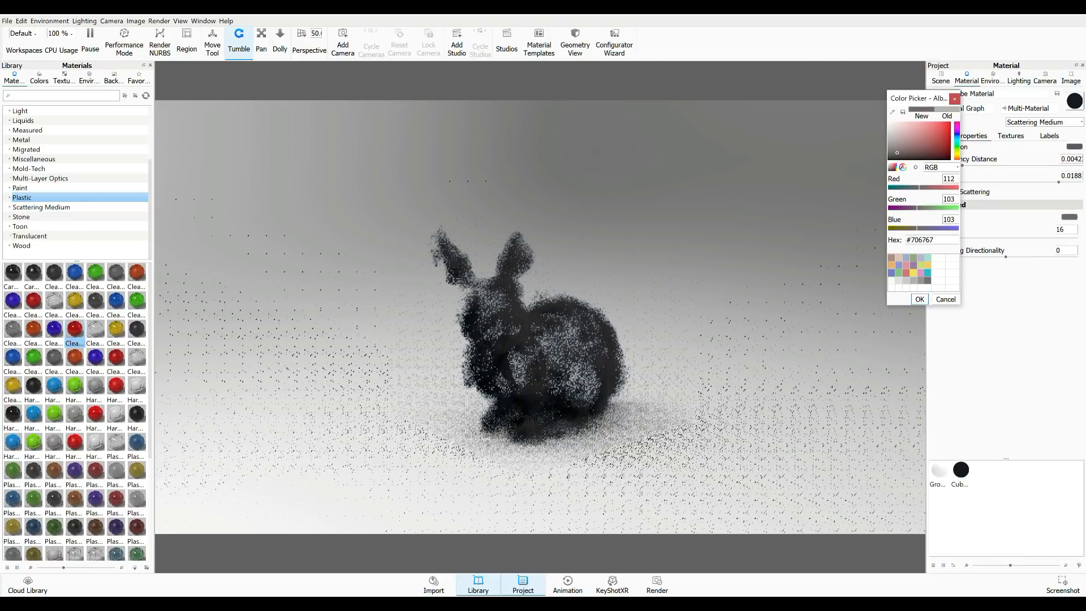
key(Return)
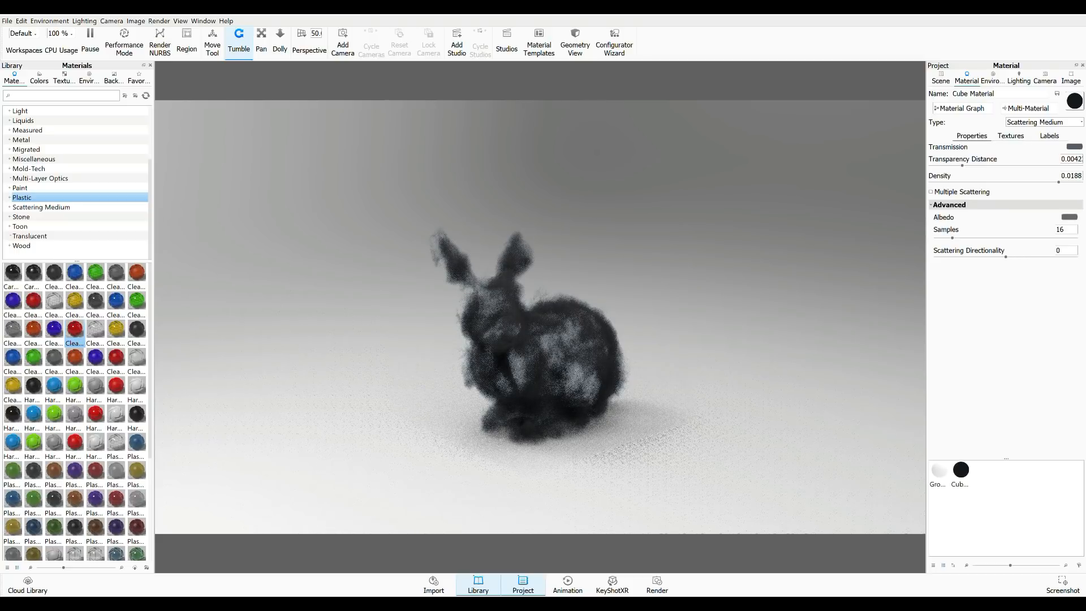
Step: Increase the scattering medium's density to 0.0215 and reduce its transparency distance to about 0.0012
drag(1064, 182, 1077, 182)
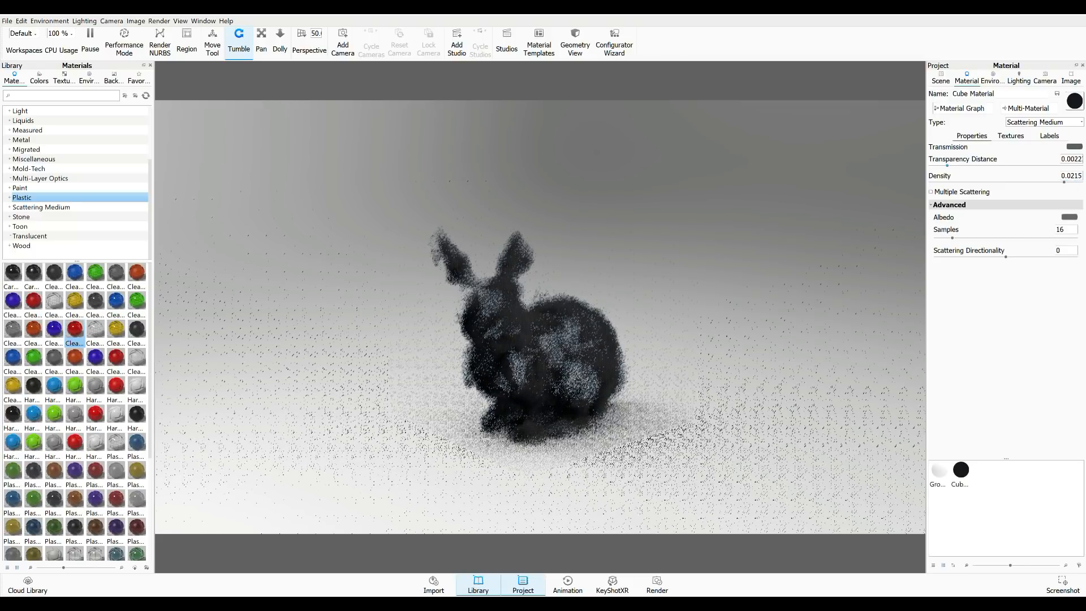
drag(962, 166, 940, 166)
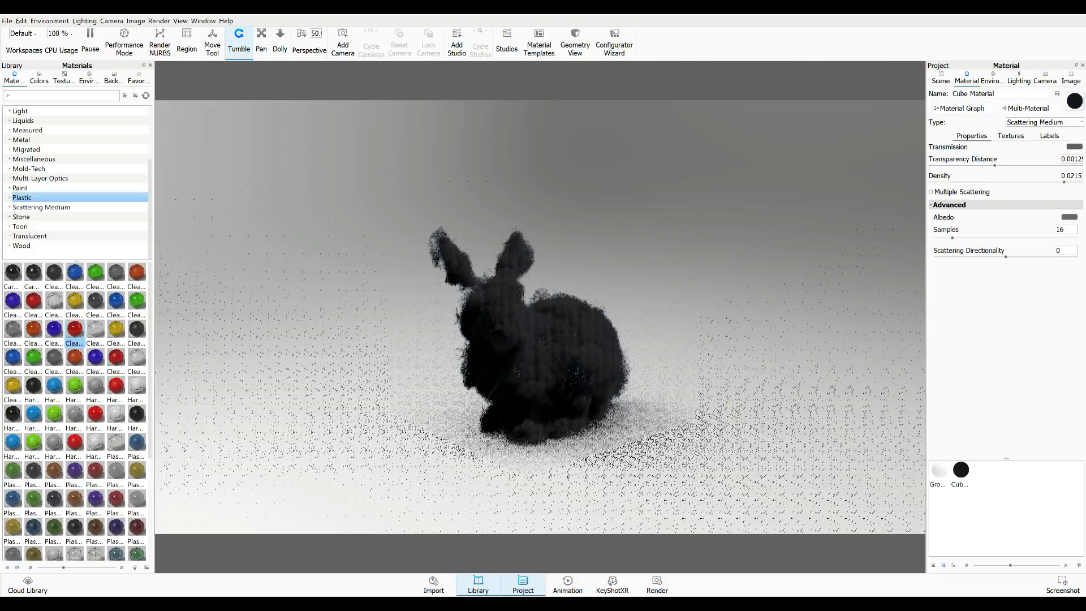
Step: Apply the White Solid Vignette studio backplate and the Dosch-Apartment_2k interior environment to the scene
scroll(539, 328, up, 3)
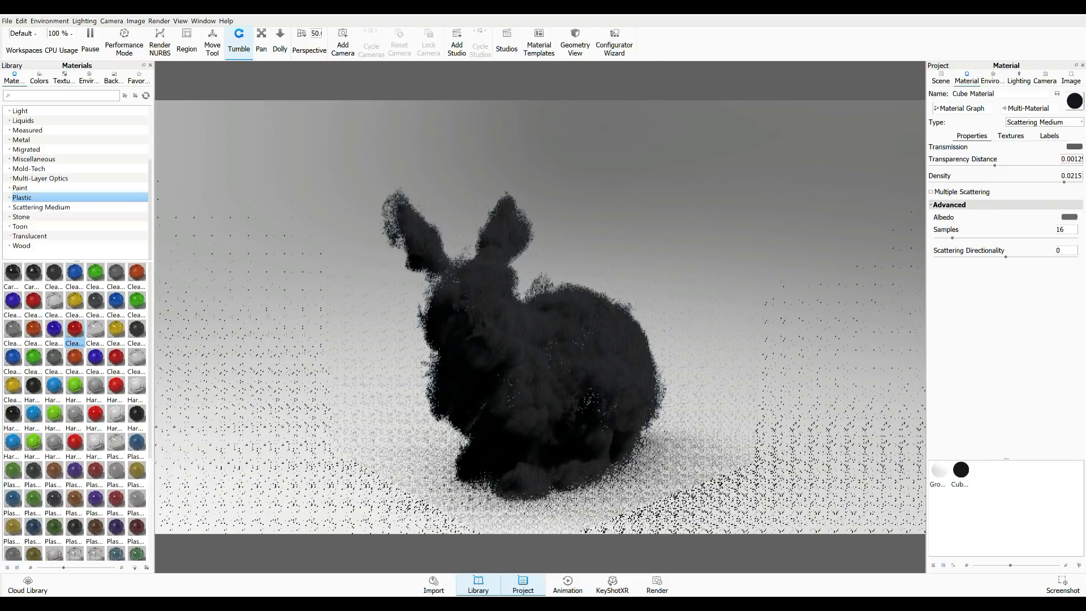
scroll(540, 328, down, 2)
scroll(540, 328, down, 3)
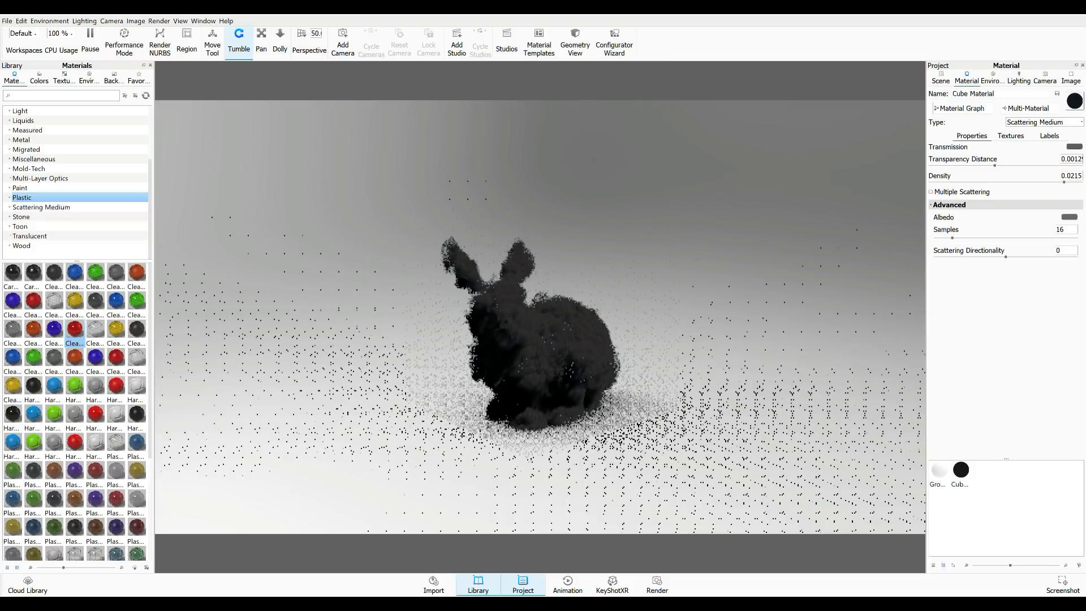
scroll(540, 328, up, 1)
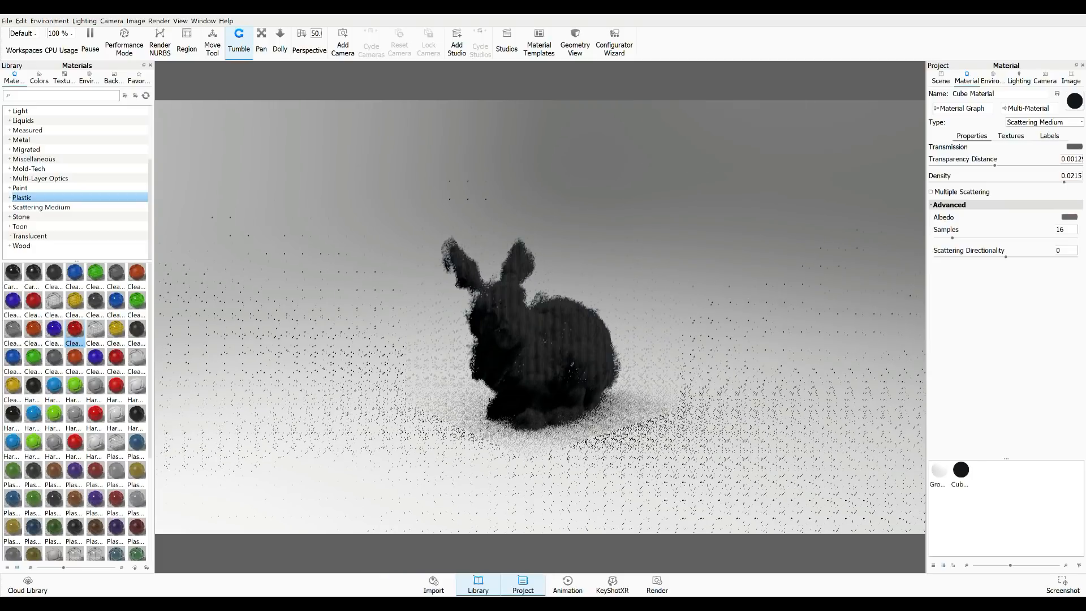
scroll(540, 340, up, 1)
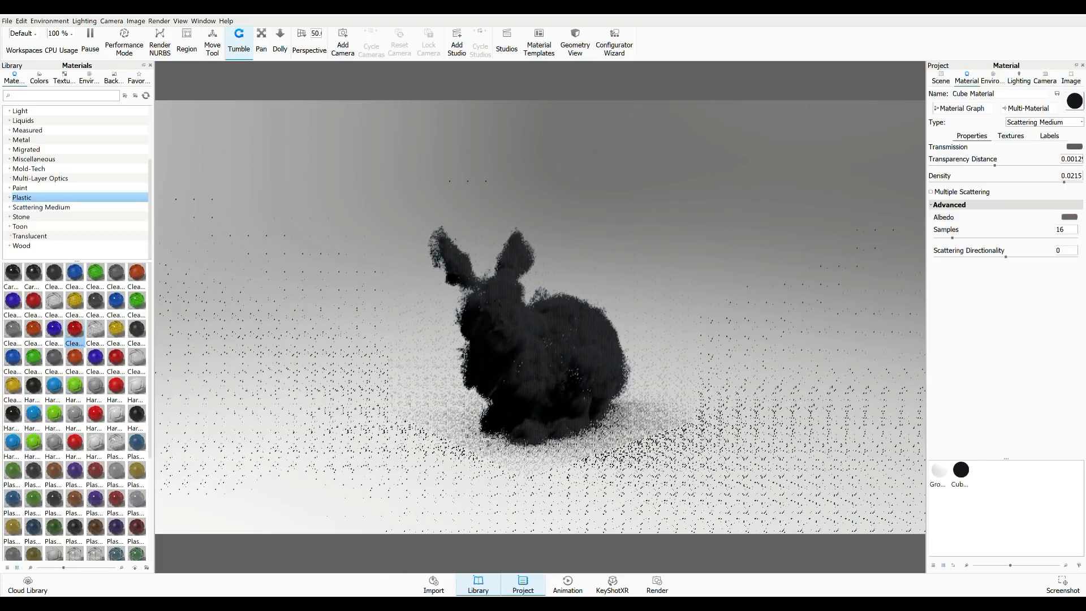
scroll(540, 340, up, 1)
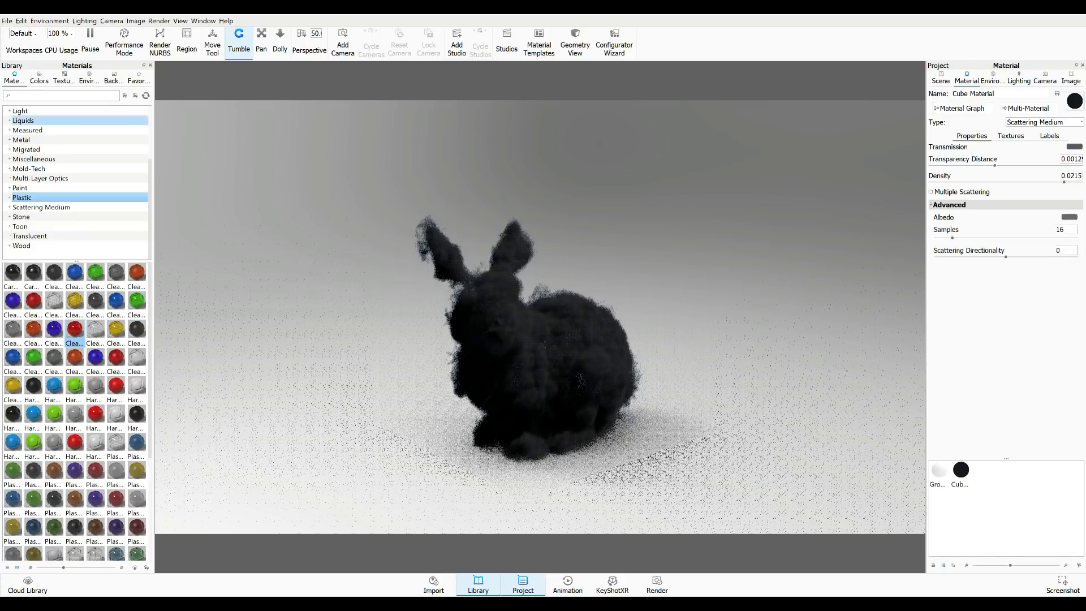
click(113, 77)
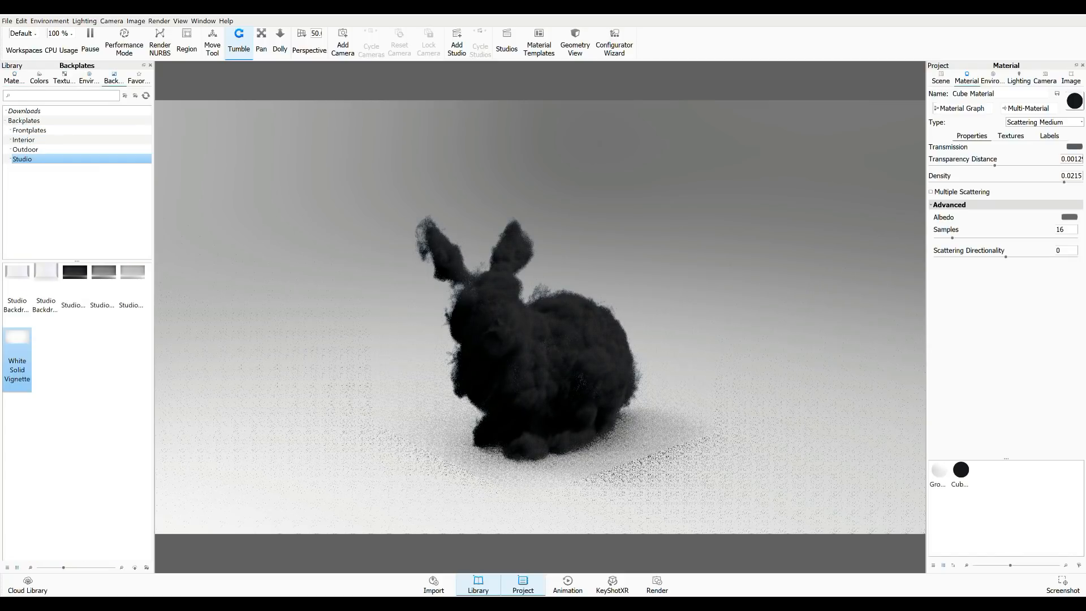
click(74, 295)
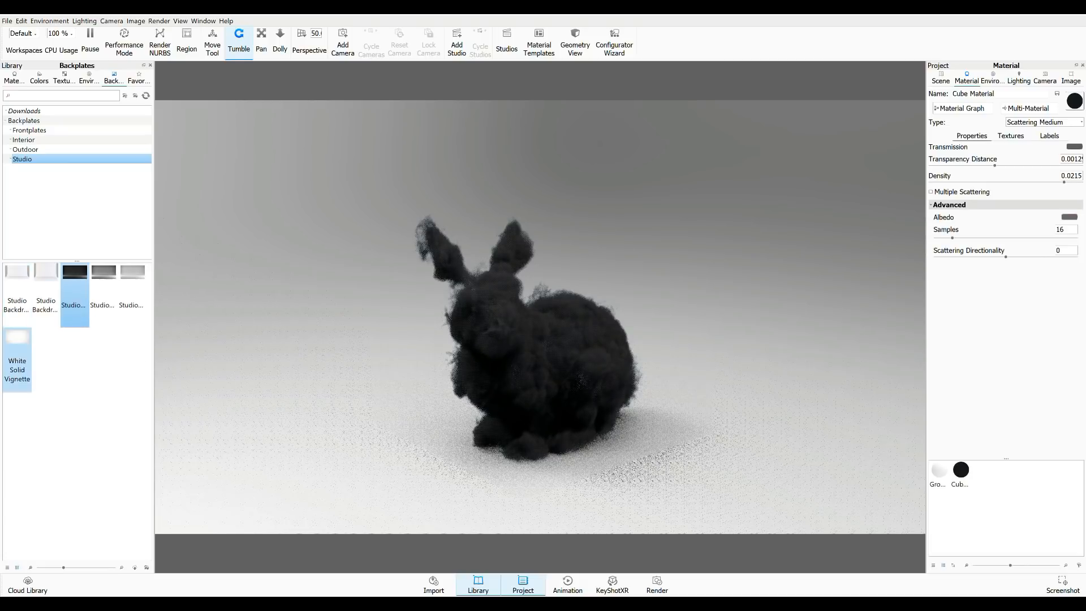
click(17, 350)
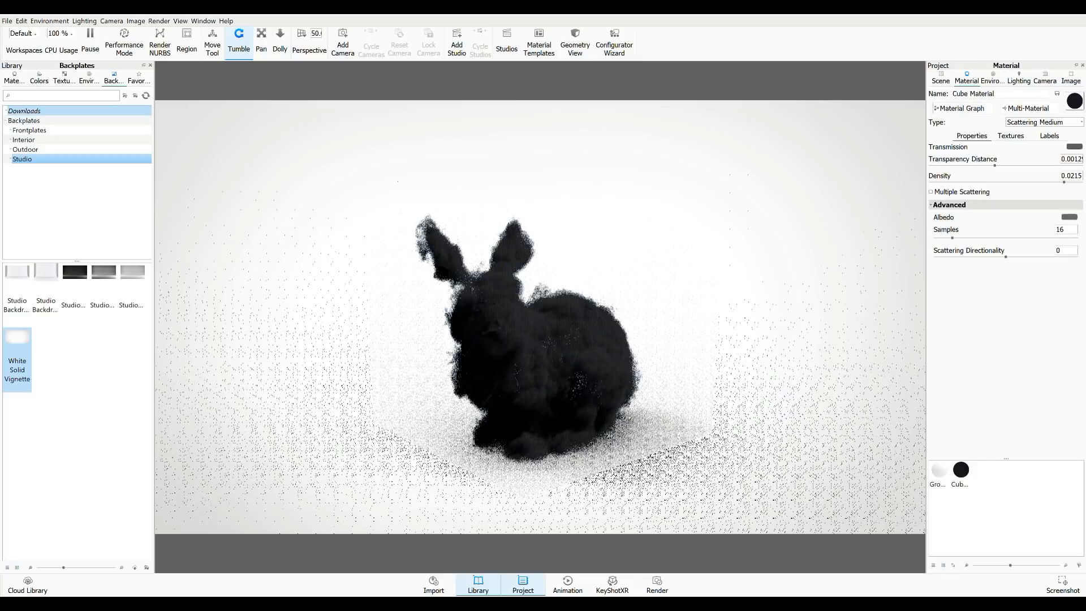
click(89, 80)
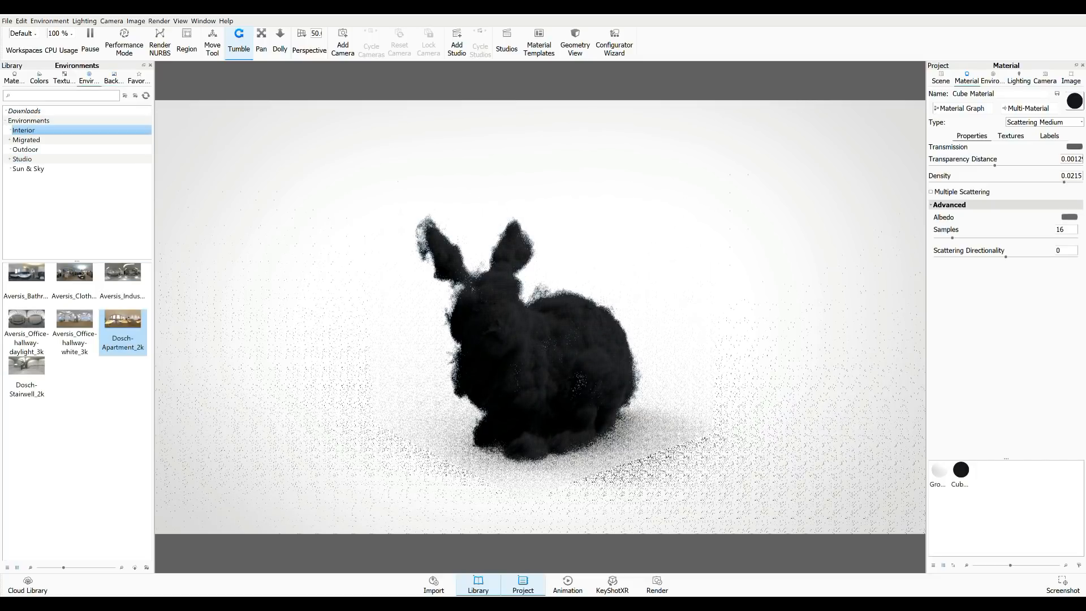
drag(122, 328, 520, 328)
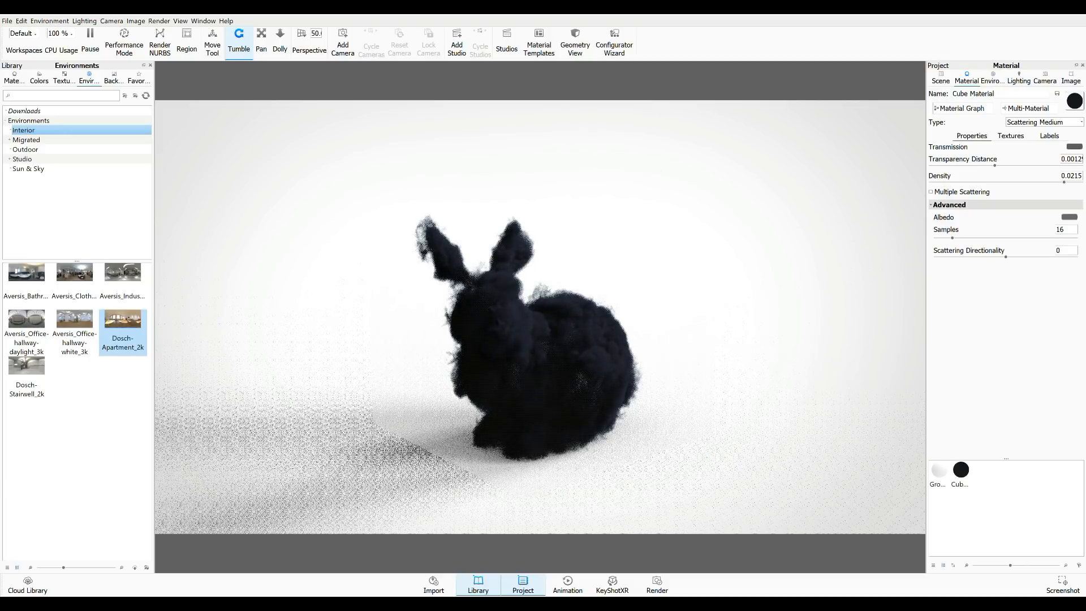
Step: Delete the ground plane from the scene and switch the lighting preset to Interior
click(941, 79)
click(971, 126)
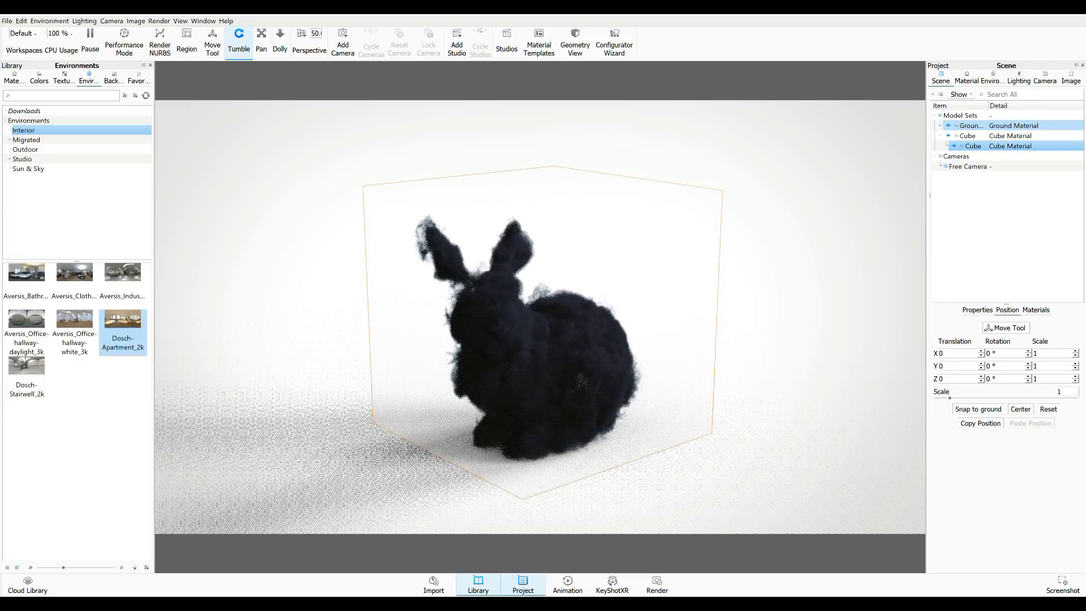
key(Delete)
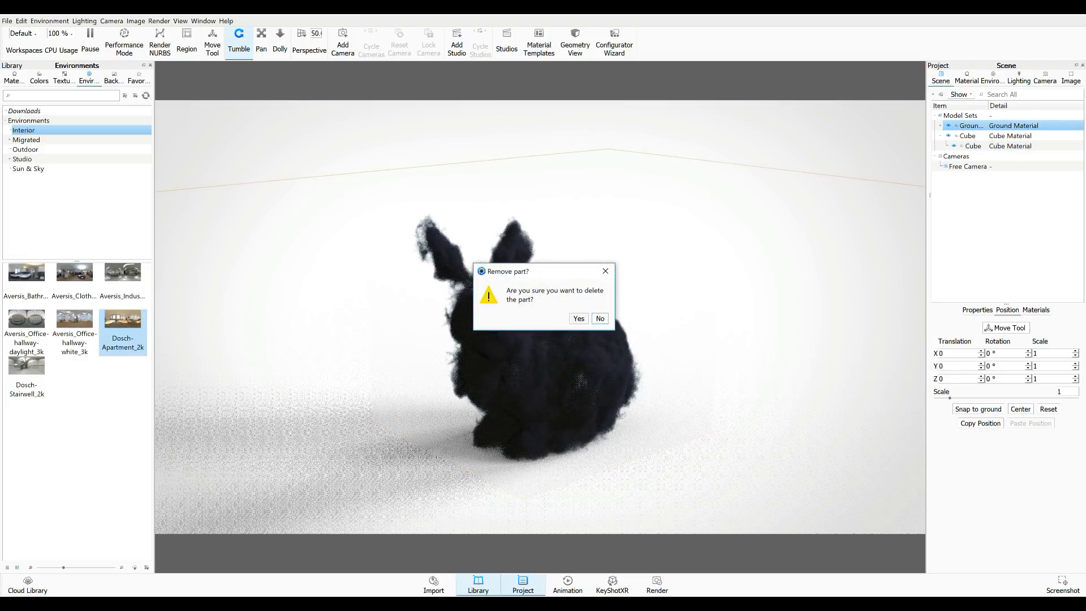
click(579, 318)
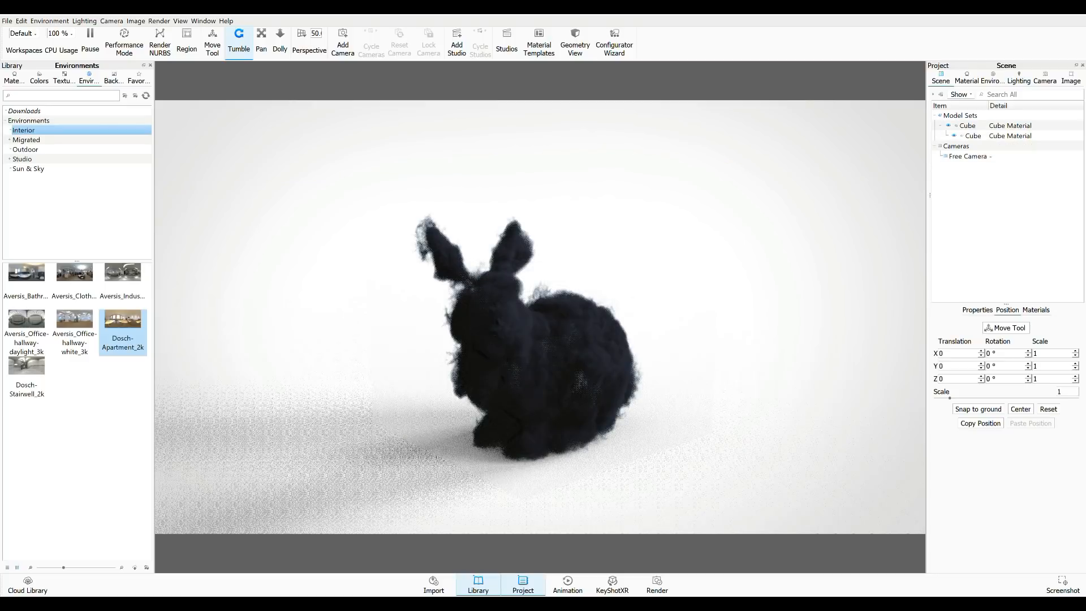
click(1019, 79)
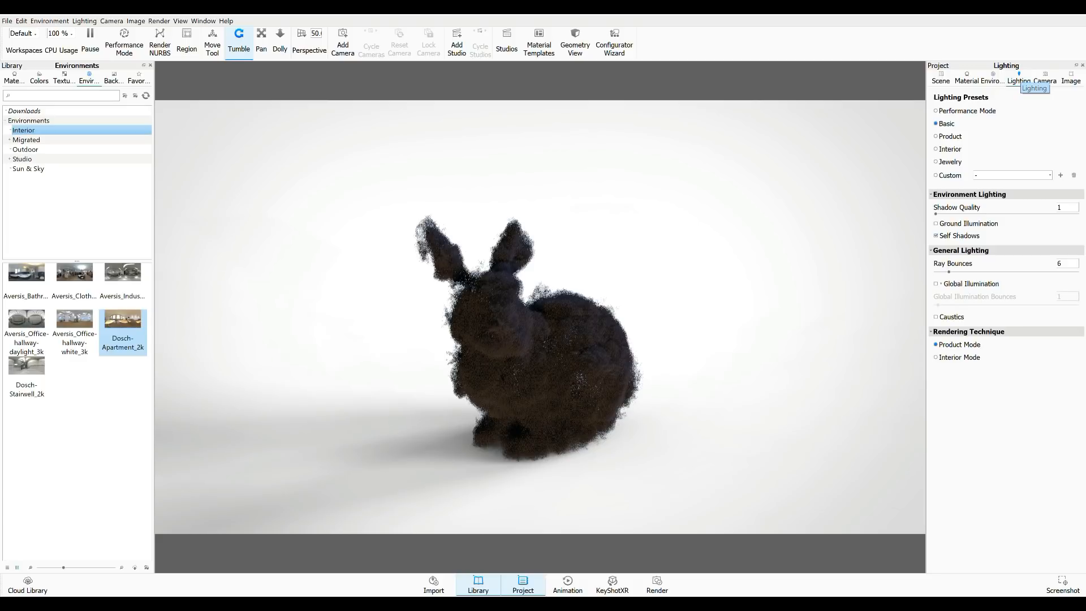
click(936, 150)
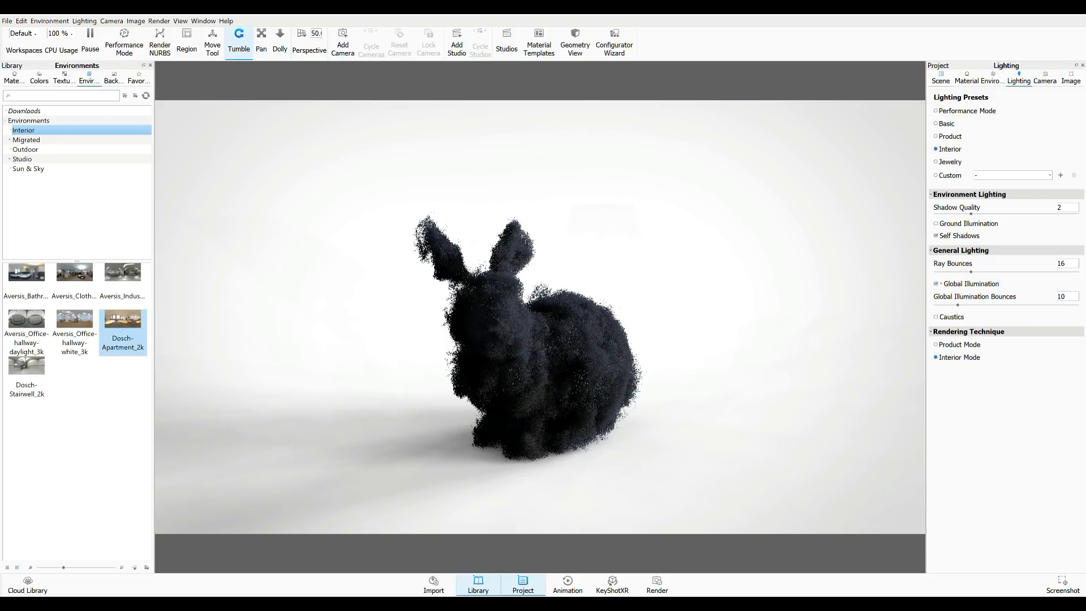
Step: Set the cube's scattering medium transmission colour to #90949B
click(966, 81)
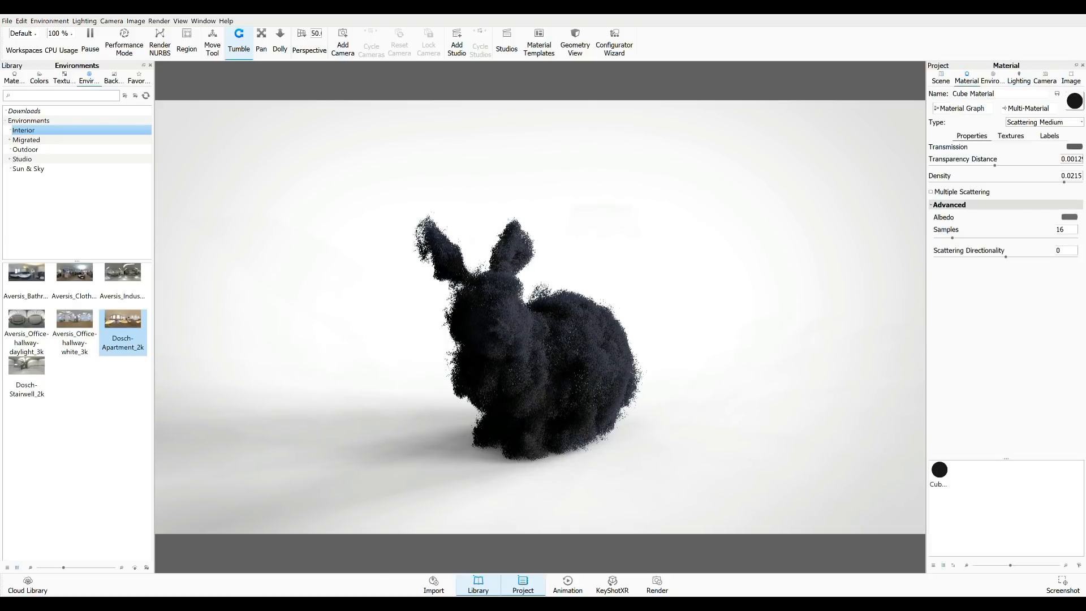
click(1074, 147)
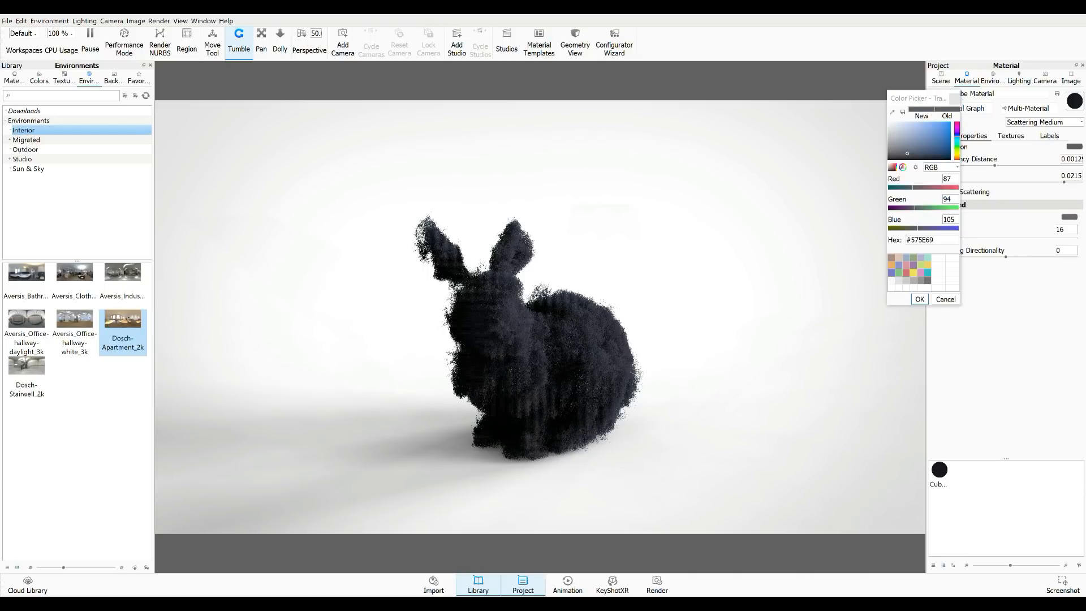
drag(907, 153, 895, 146)
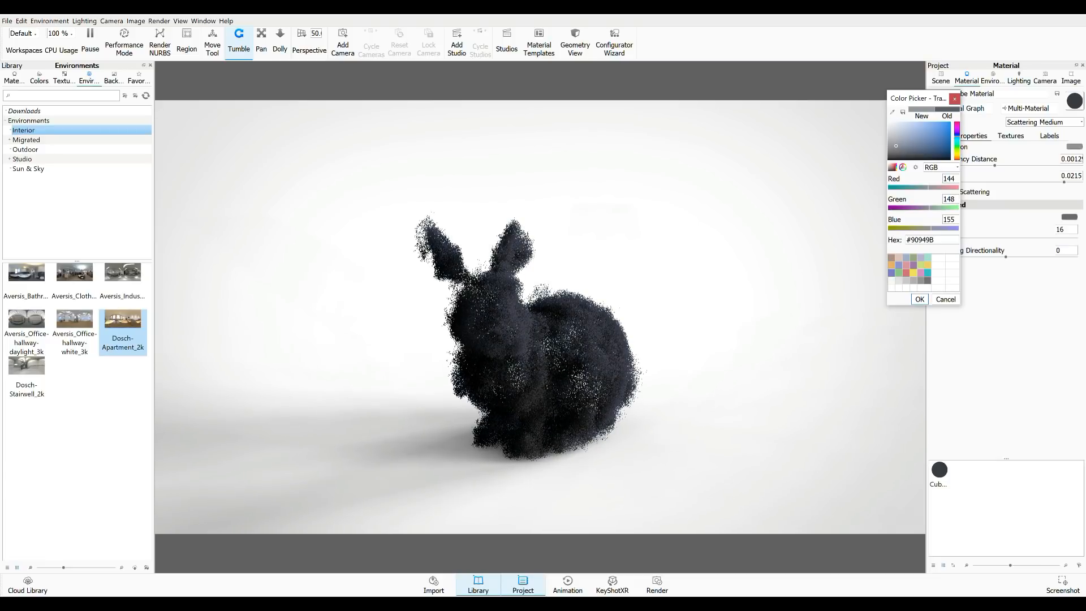
click(919, 299)
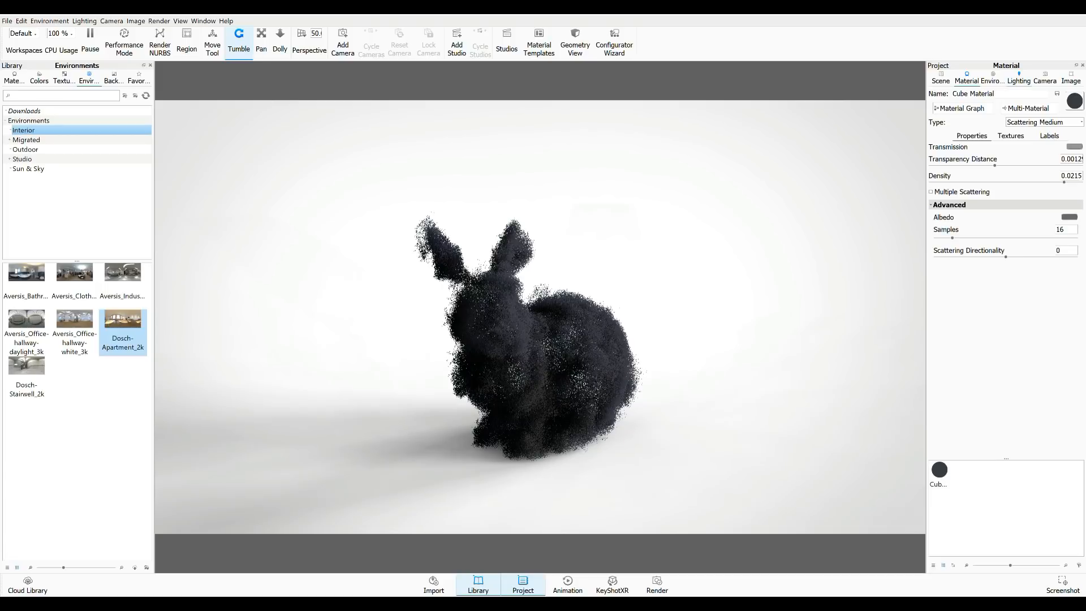
Step: Add a circular light pin to the HDRI environment and select the environment's background layer
click(992, 81)
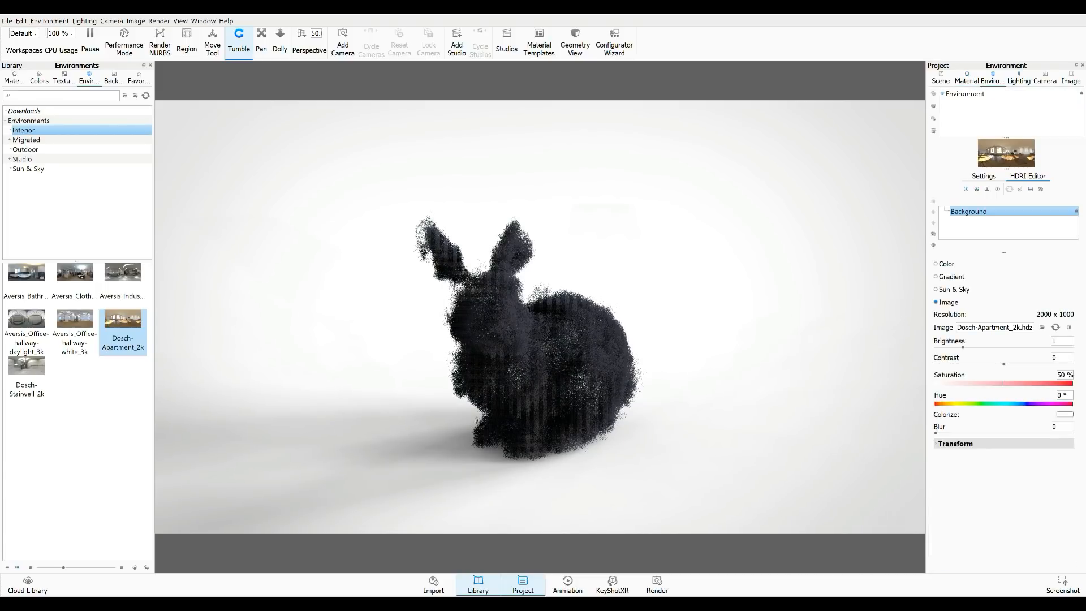
click(966, 188)
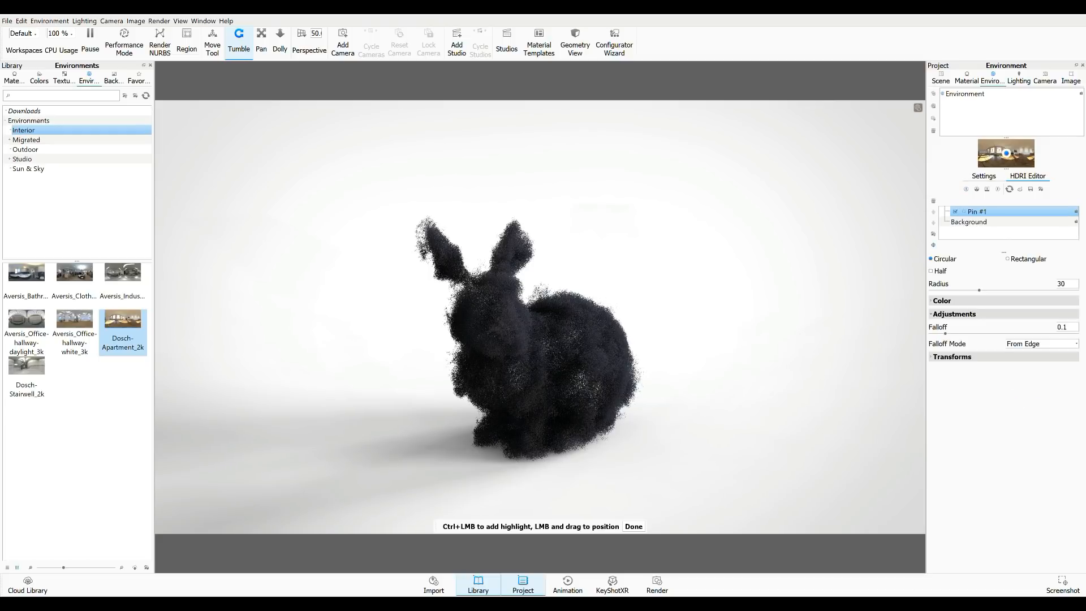
click(969, 222)
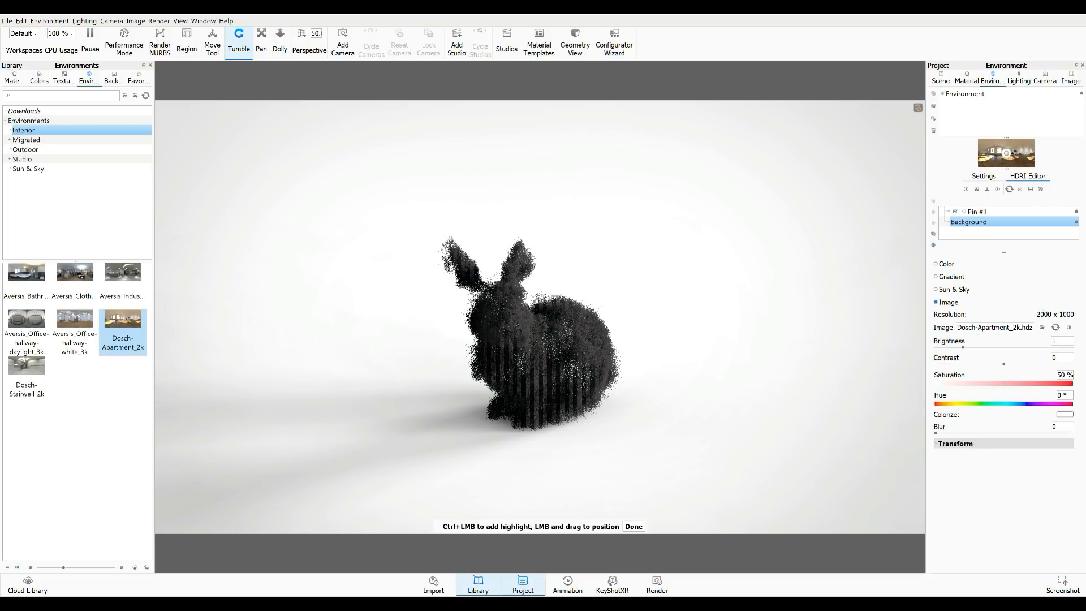
Step: Render the bunny cloud as a still image named Render2, saved to the Desktop folder
scroll(540, 317, up, 2)
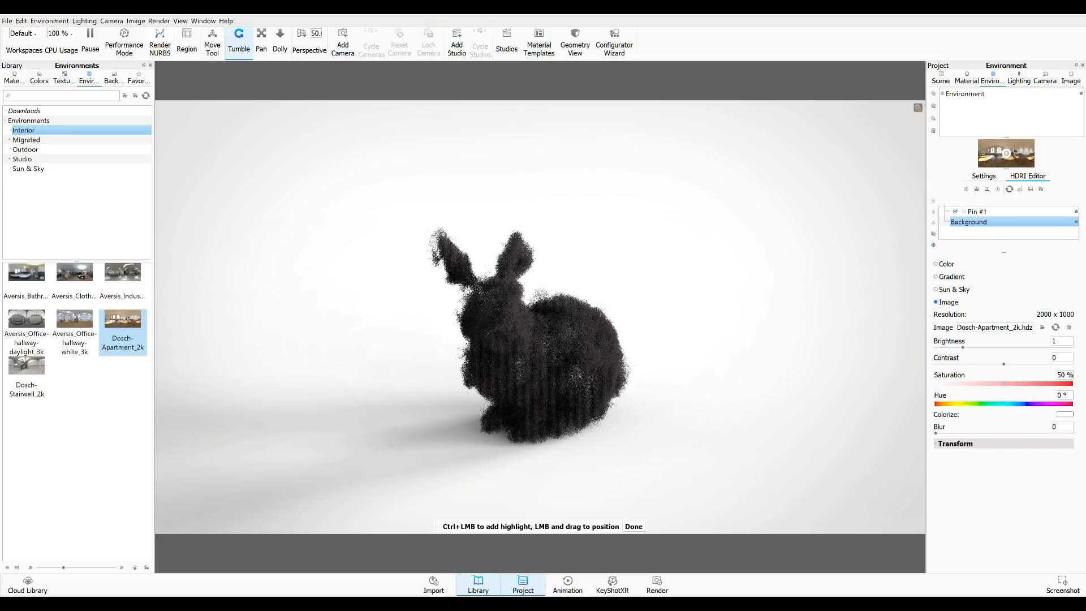
click(158, 21)
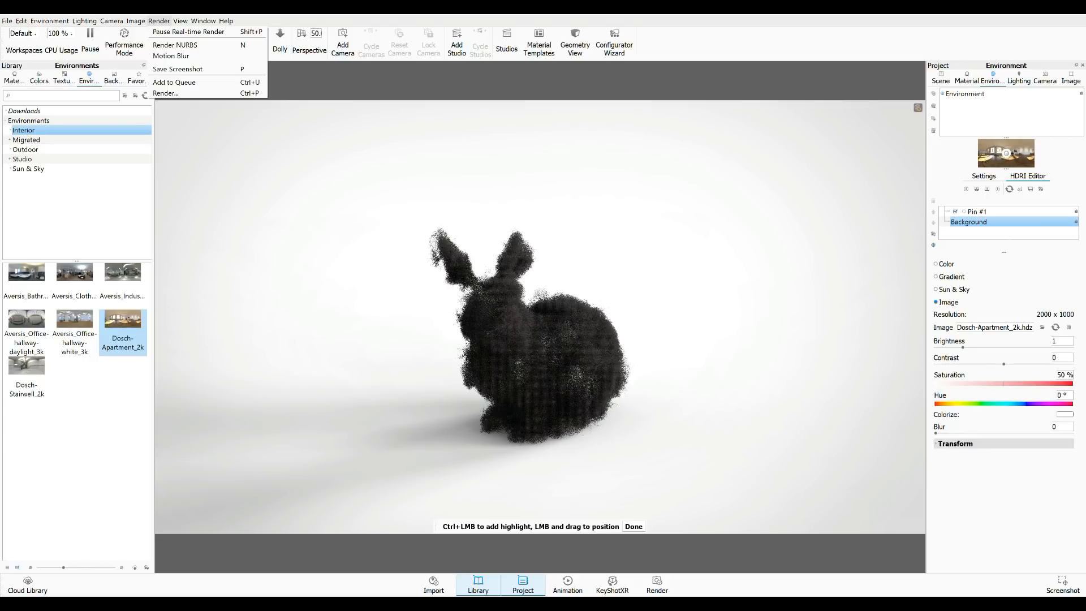
click(165, 94)
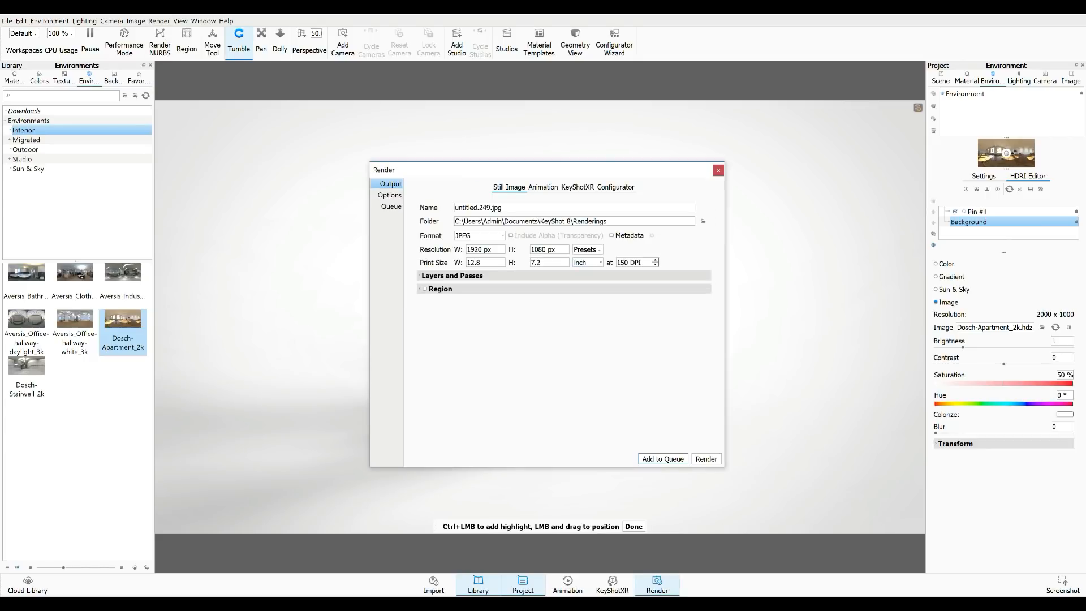
text(Render2)
click(703, 221)
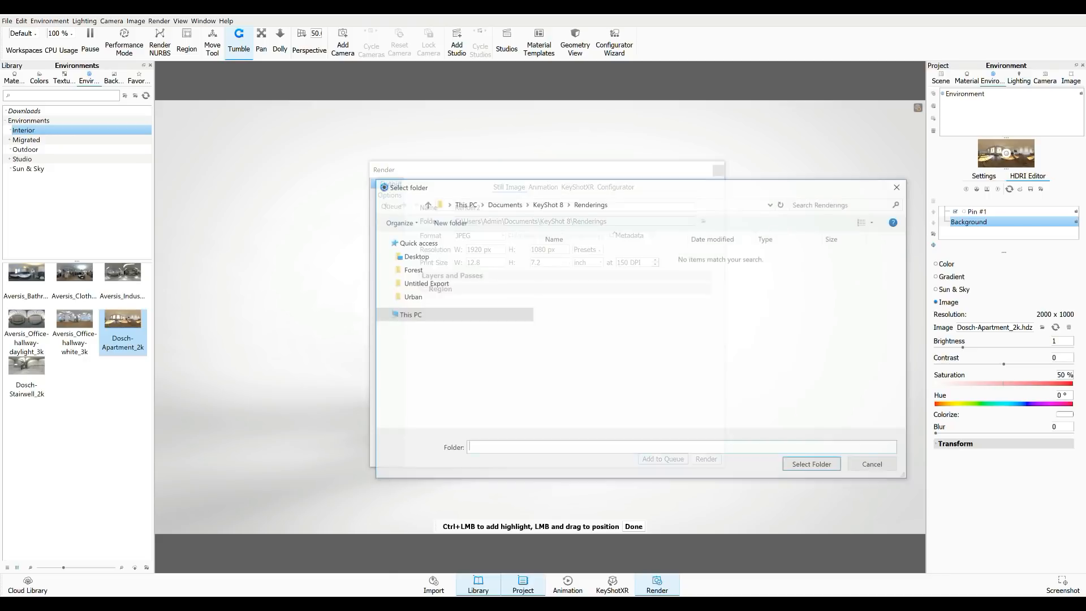
click(415, 269)
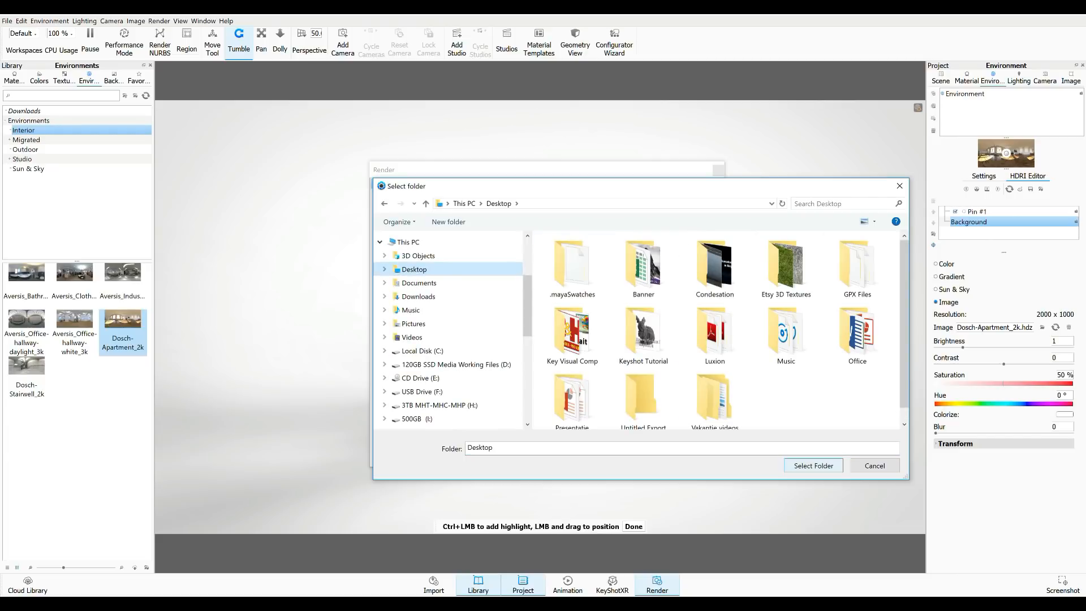
click(813, 465)
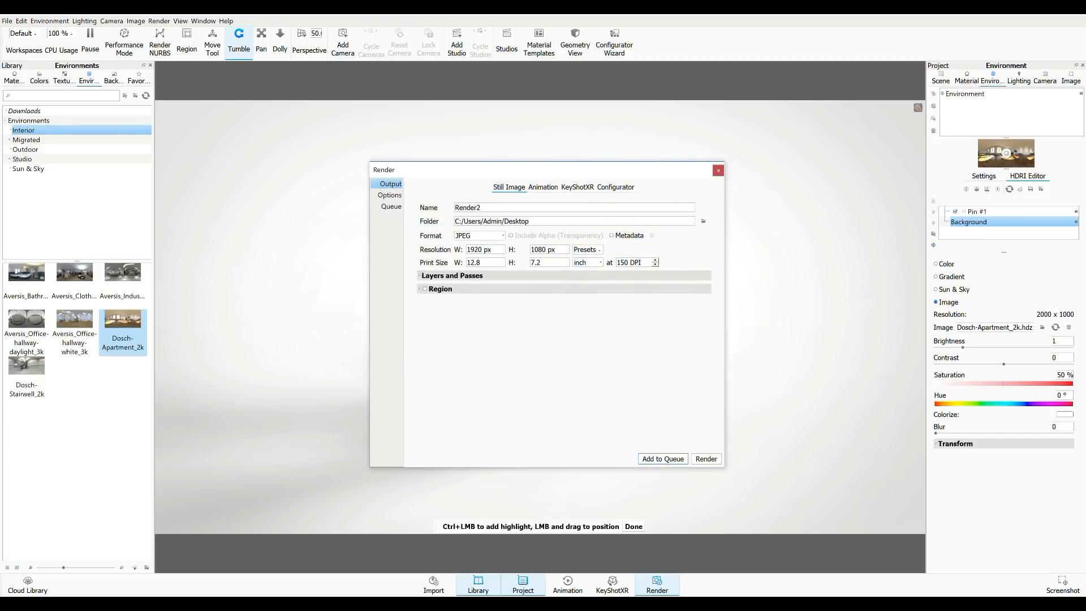
click(389, 195)
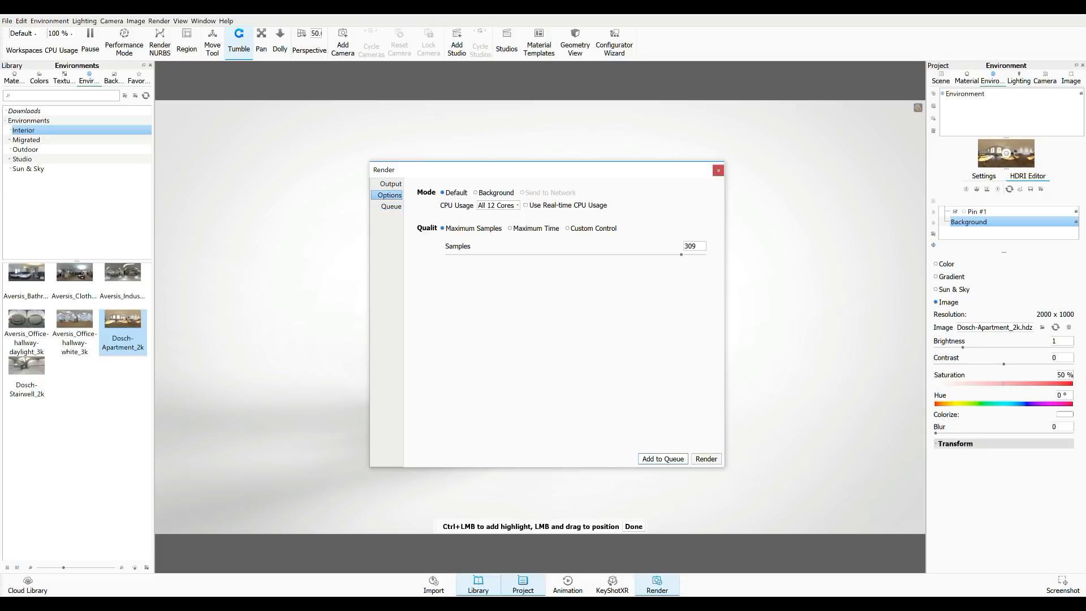
click(705, 458)
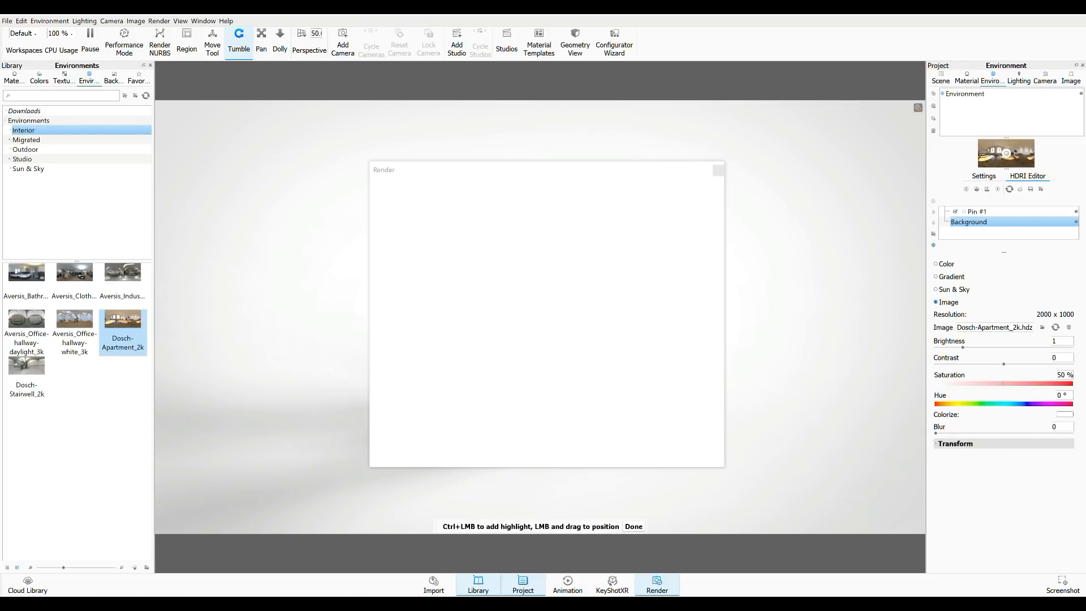